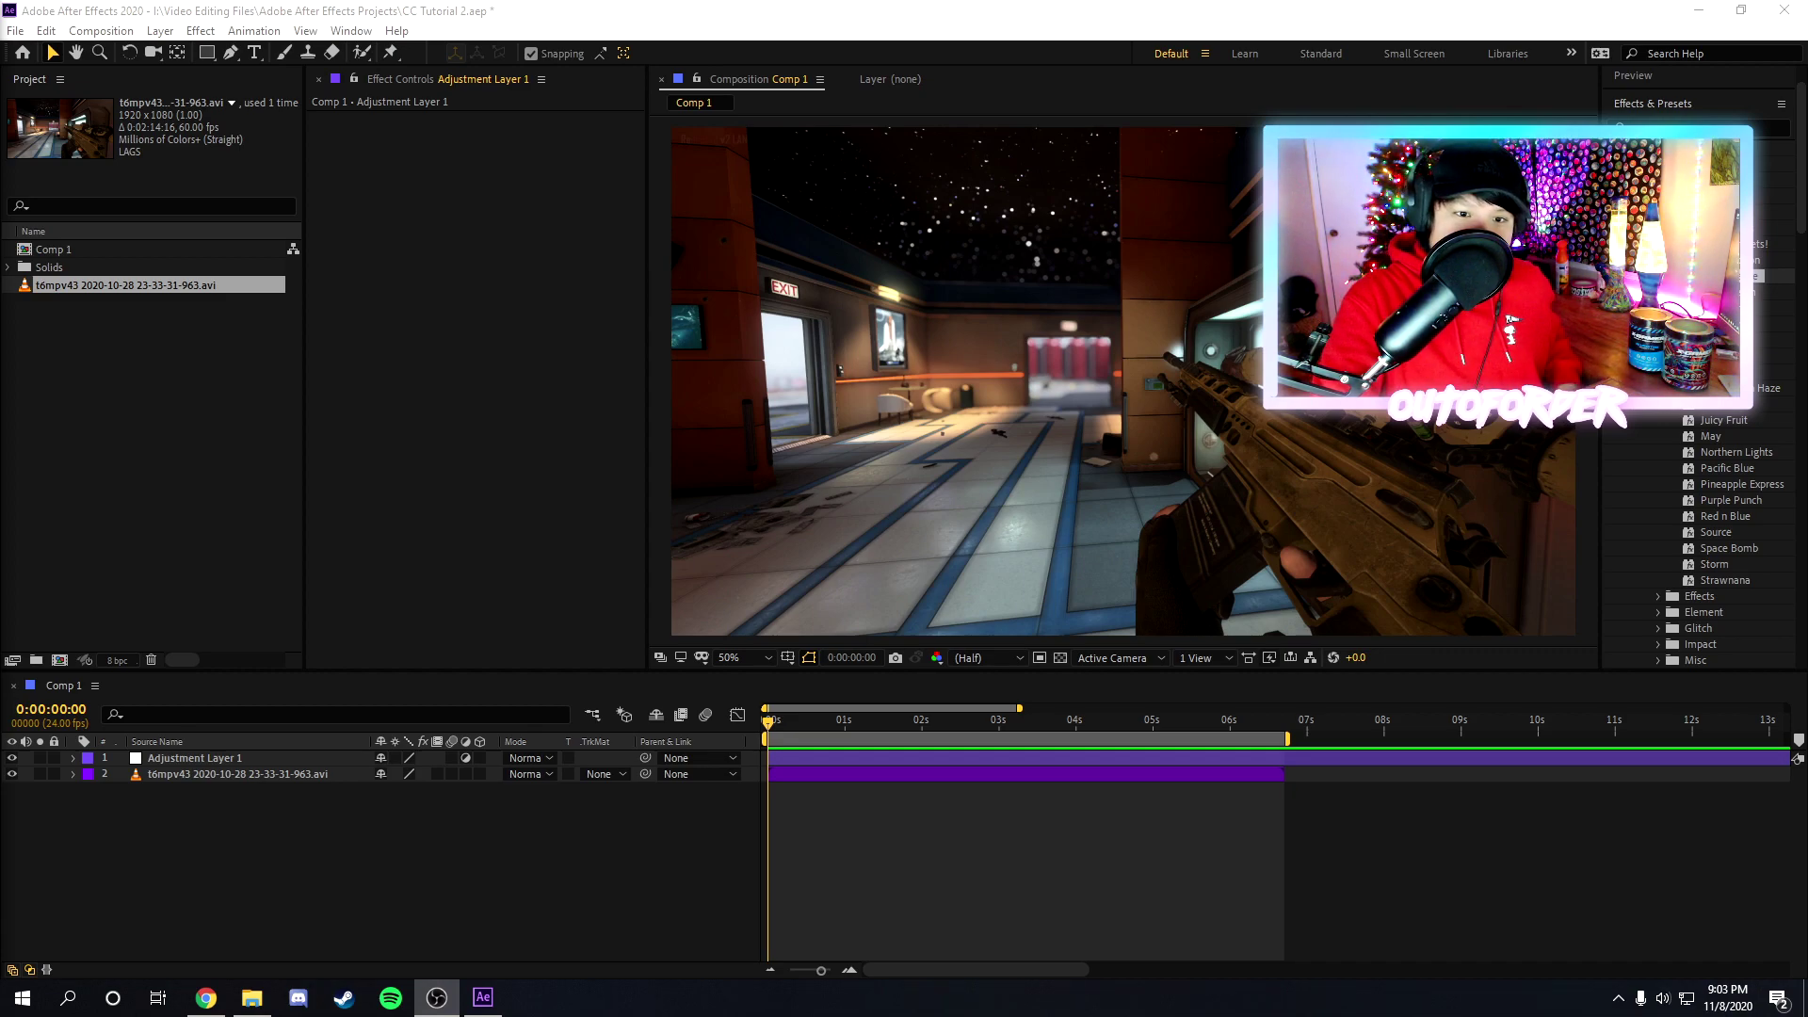
Step: Preview Comp 1 and scrub through the clip between about one and five seconds
{"action": "left_click", "coordinate": [798, 699]}
{"action": "key", "text": "space"}
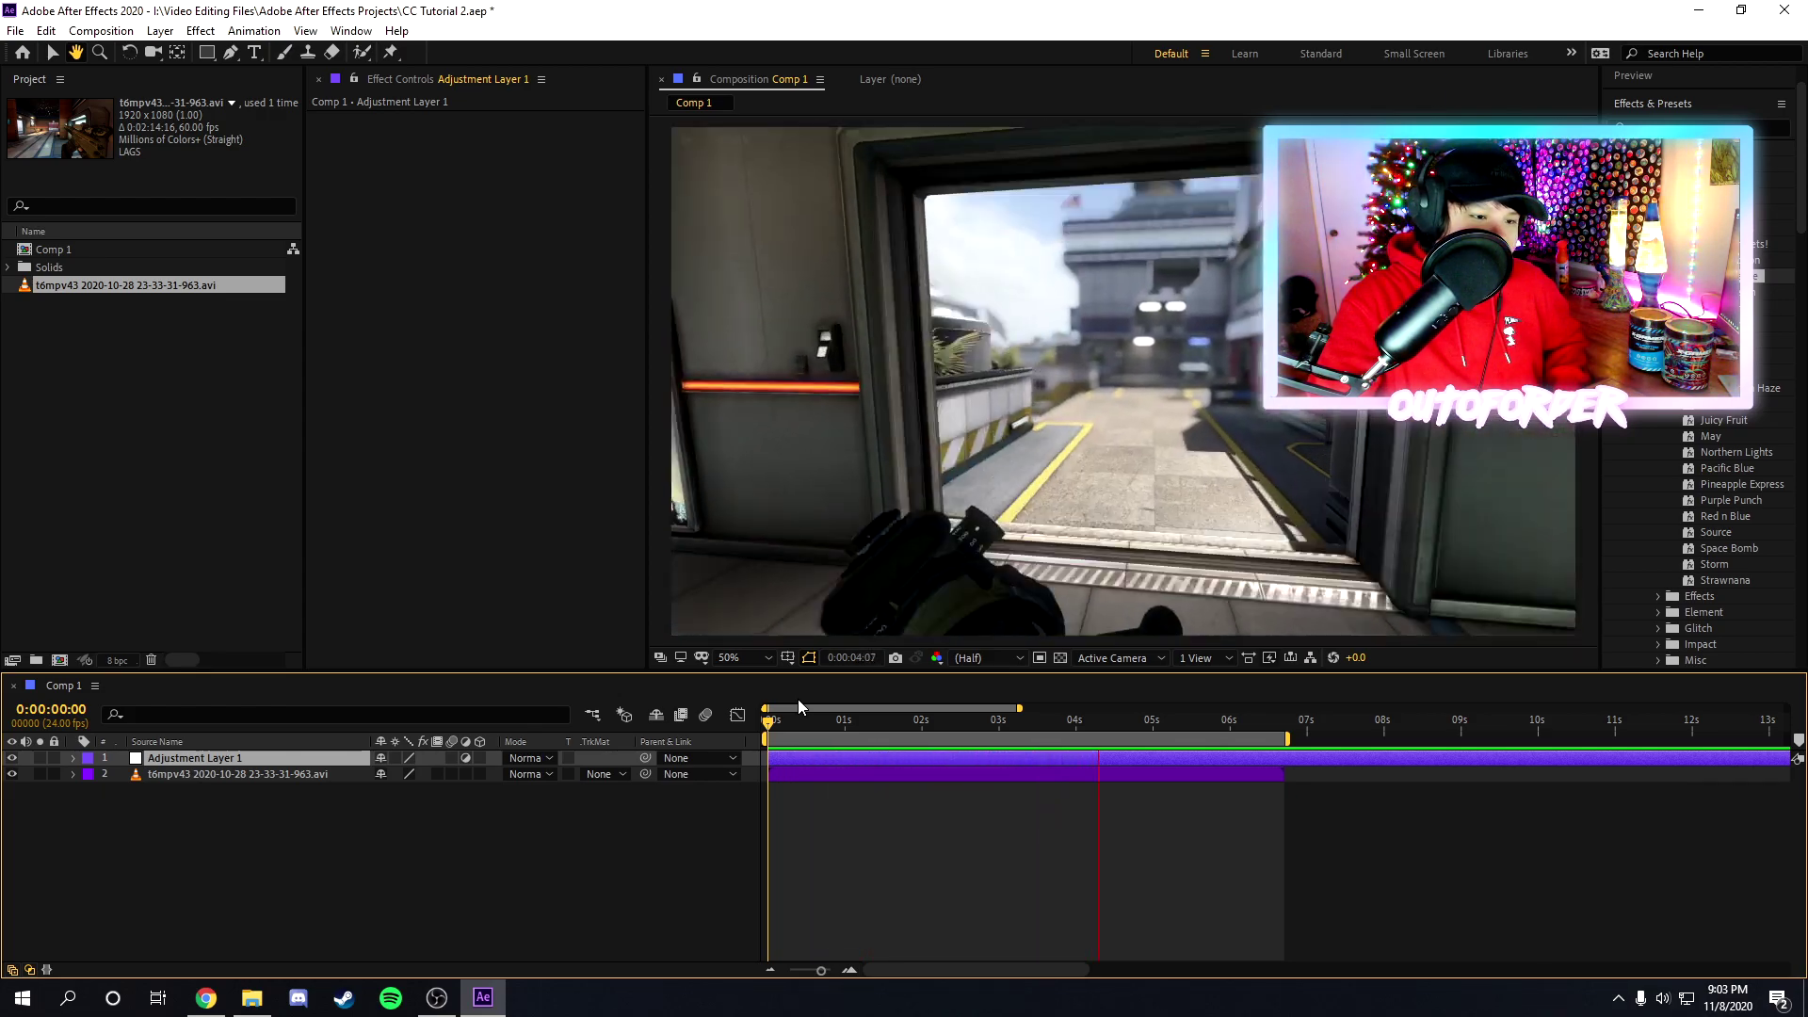
{"action": "left_click_drag", "start_coordinate": [1036, 717], "coordinate": [831, 719]}
{"action": "key", "text": "space"}
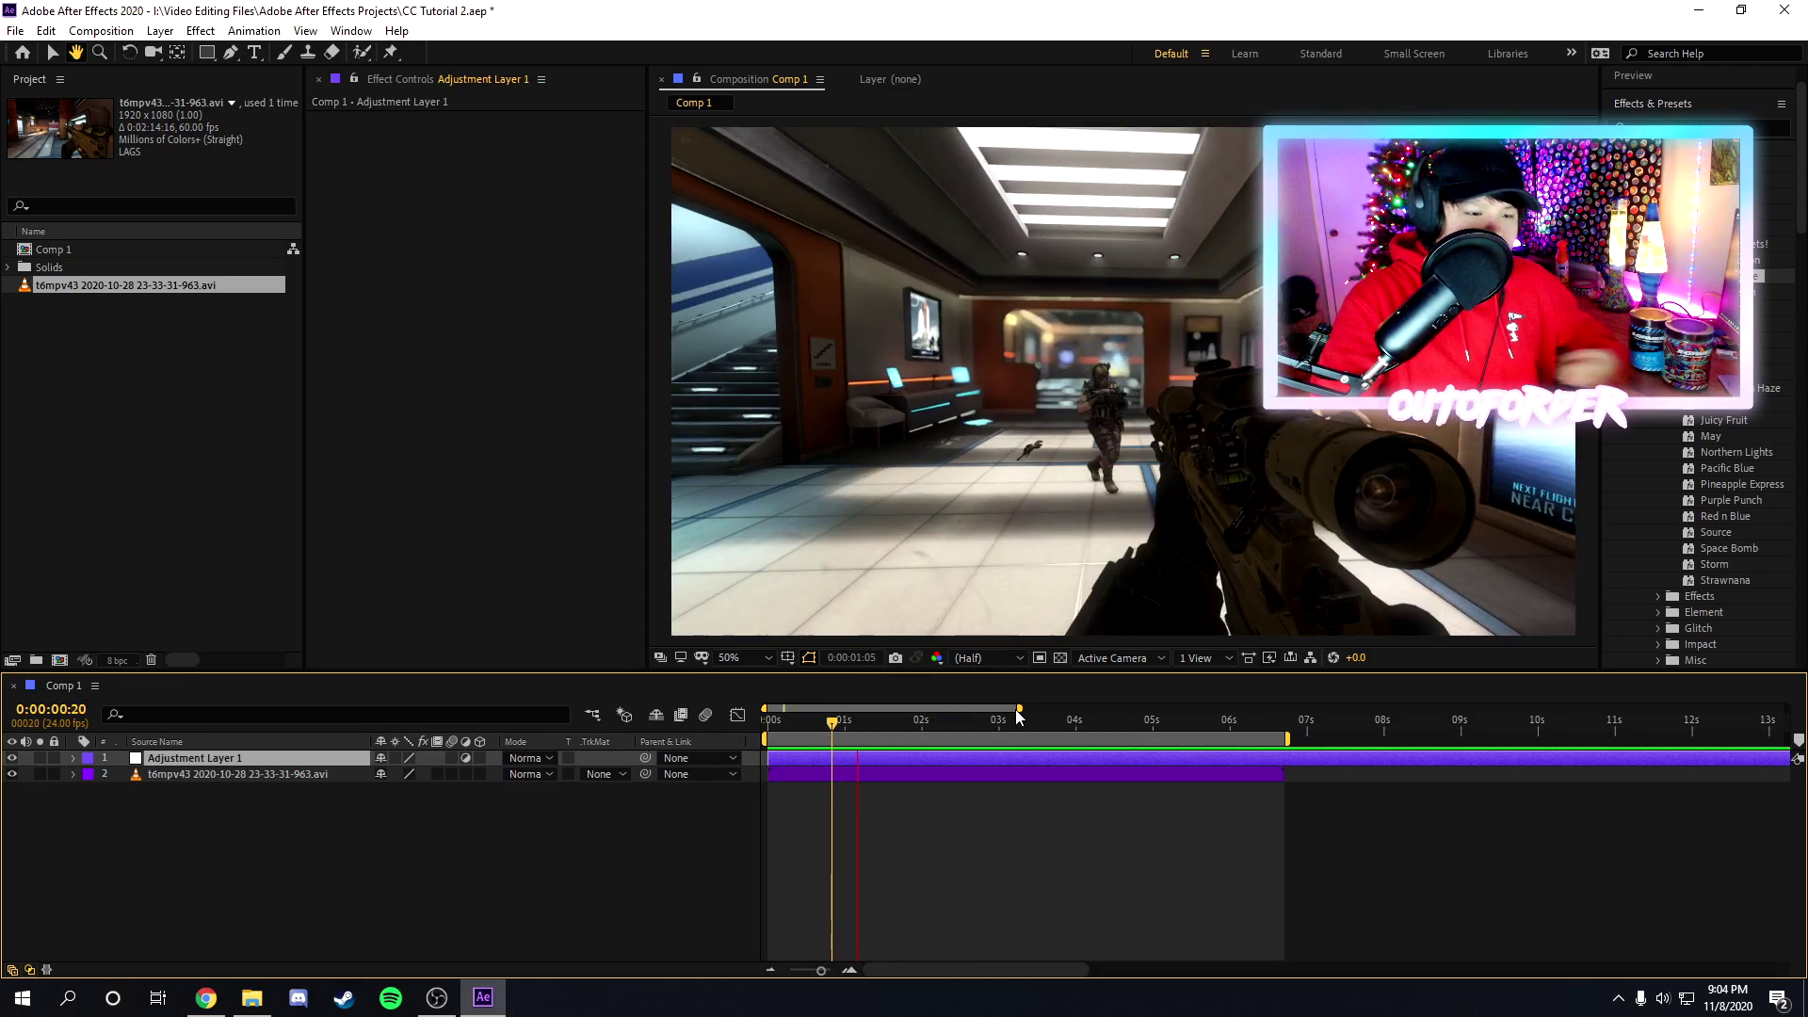
{"action": "left_click_drag", "start_coordinate": [960, 716], "coordinate": [981, 714]}
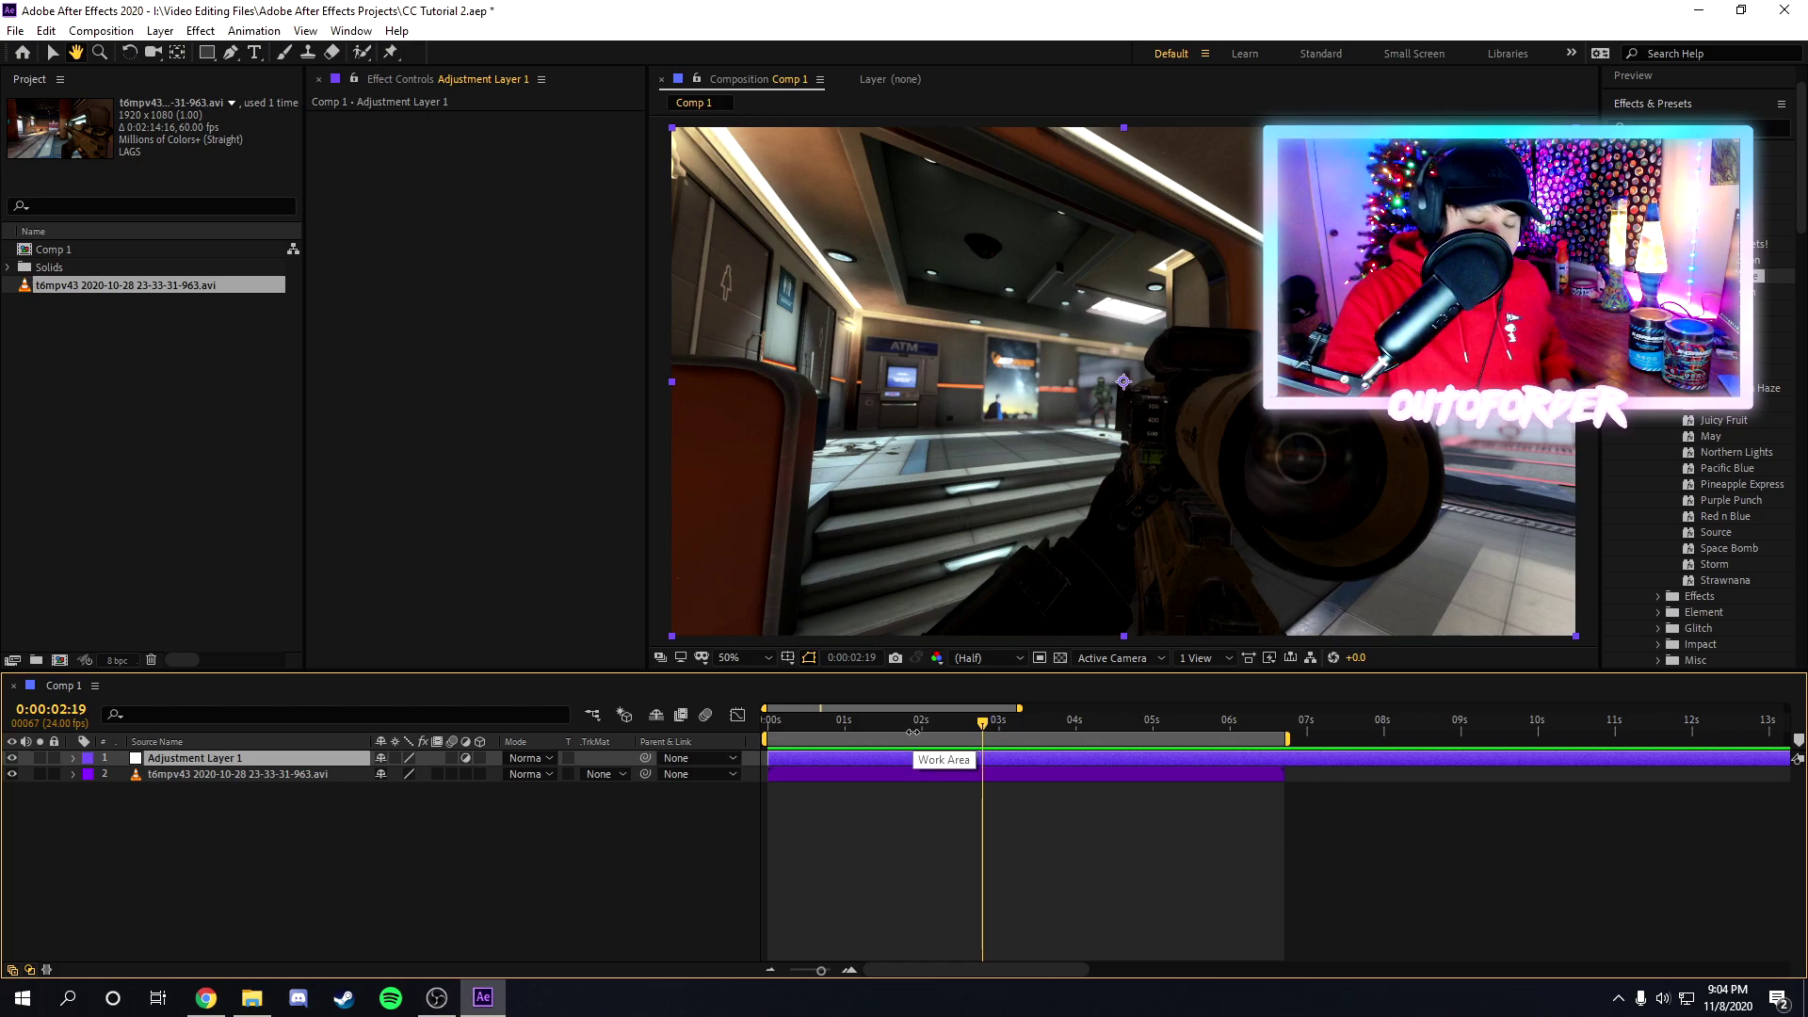
{"action": "key", "text": "space"}
{"action": "left_click", "coordinate": [940, 719]}
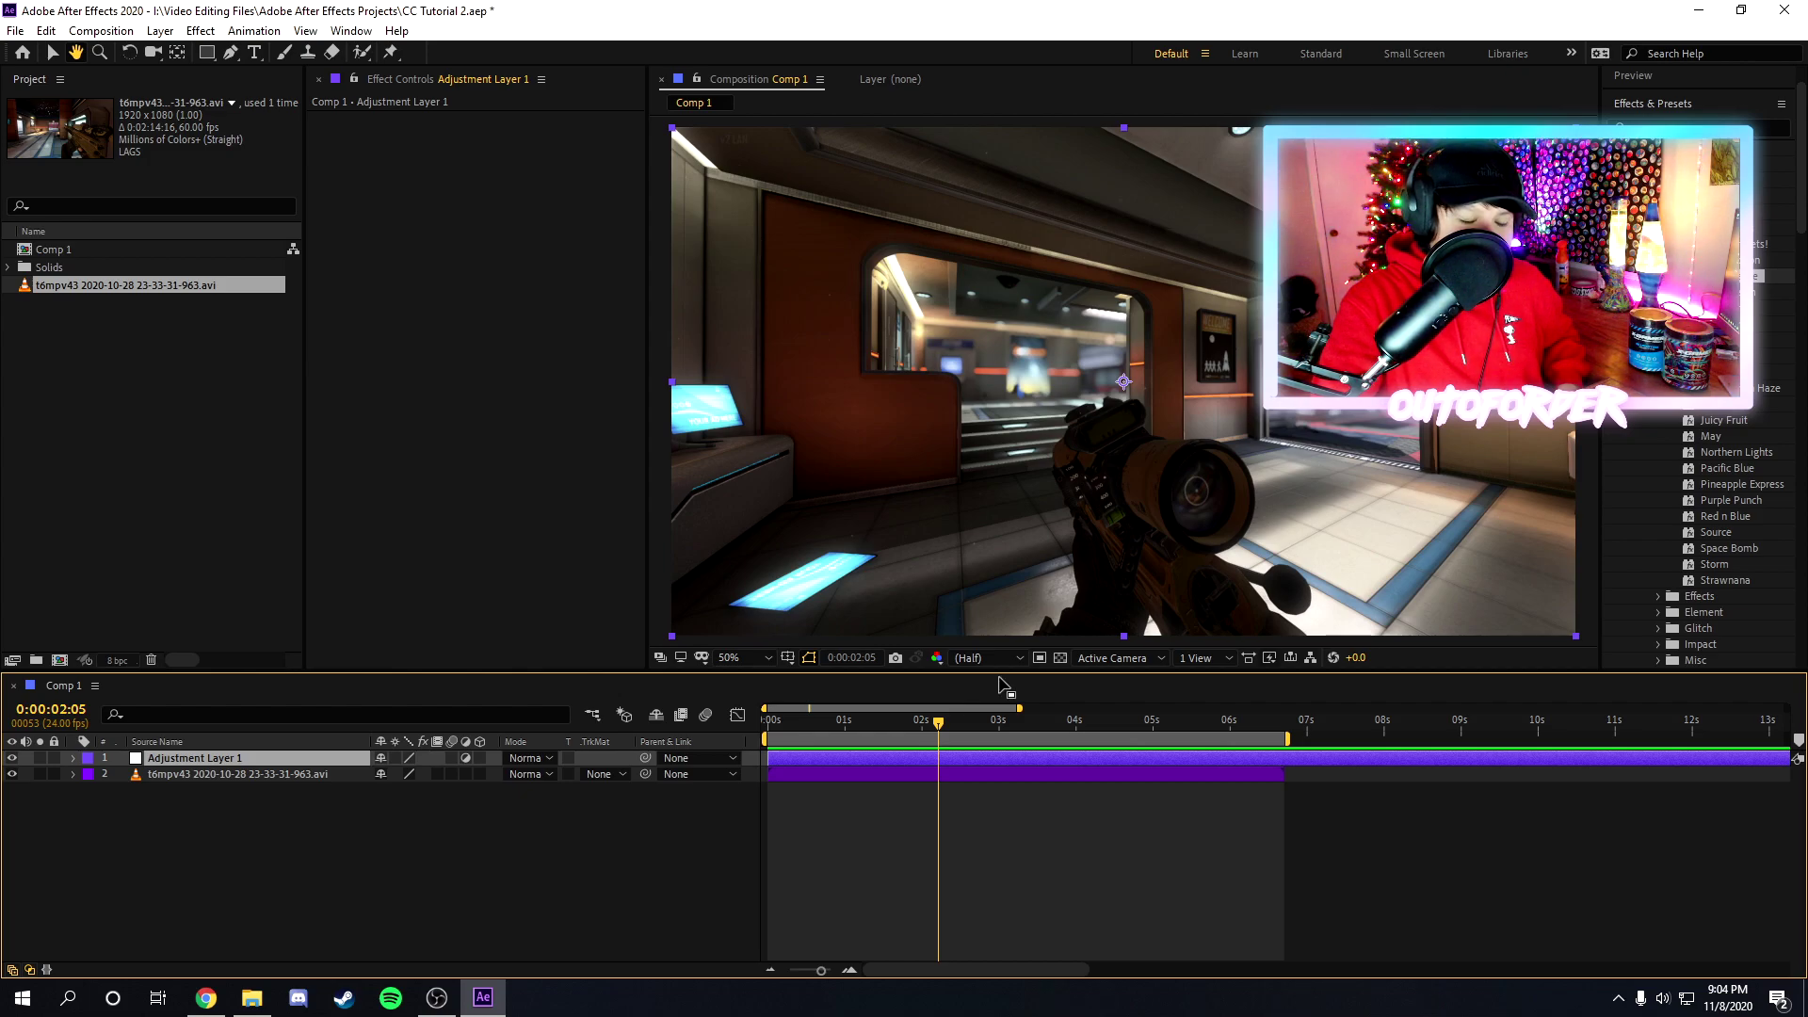
{"action": "left_click_drag", "start_coordinate": [857, 733], "coordinate": [1014, 744]}
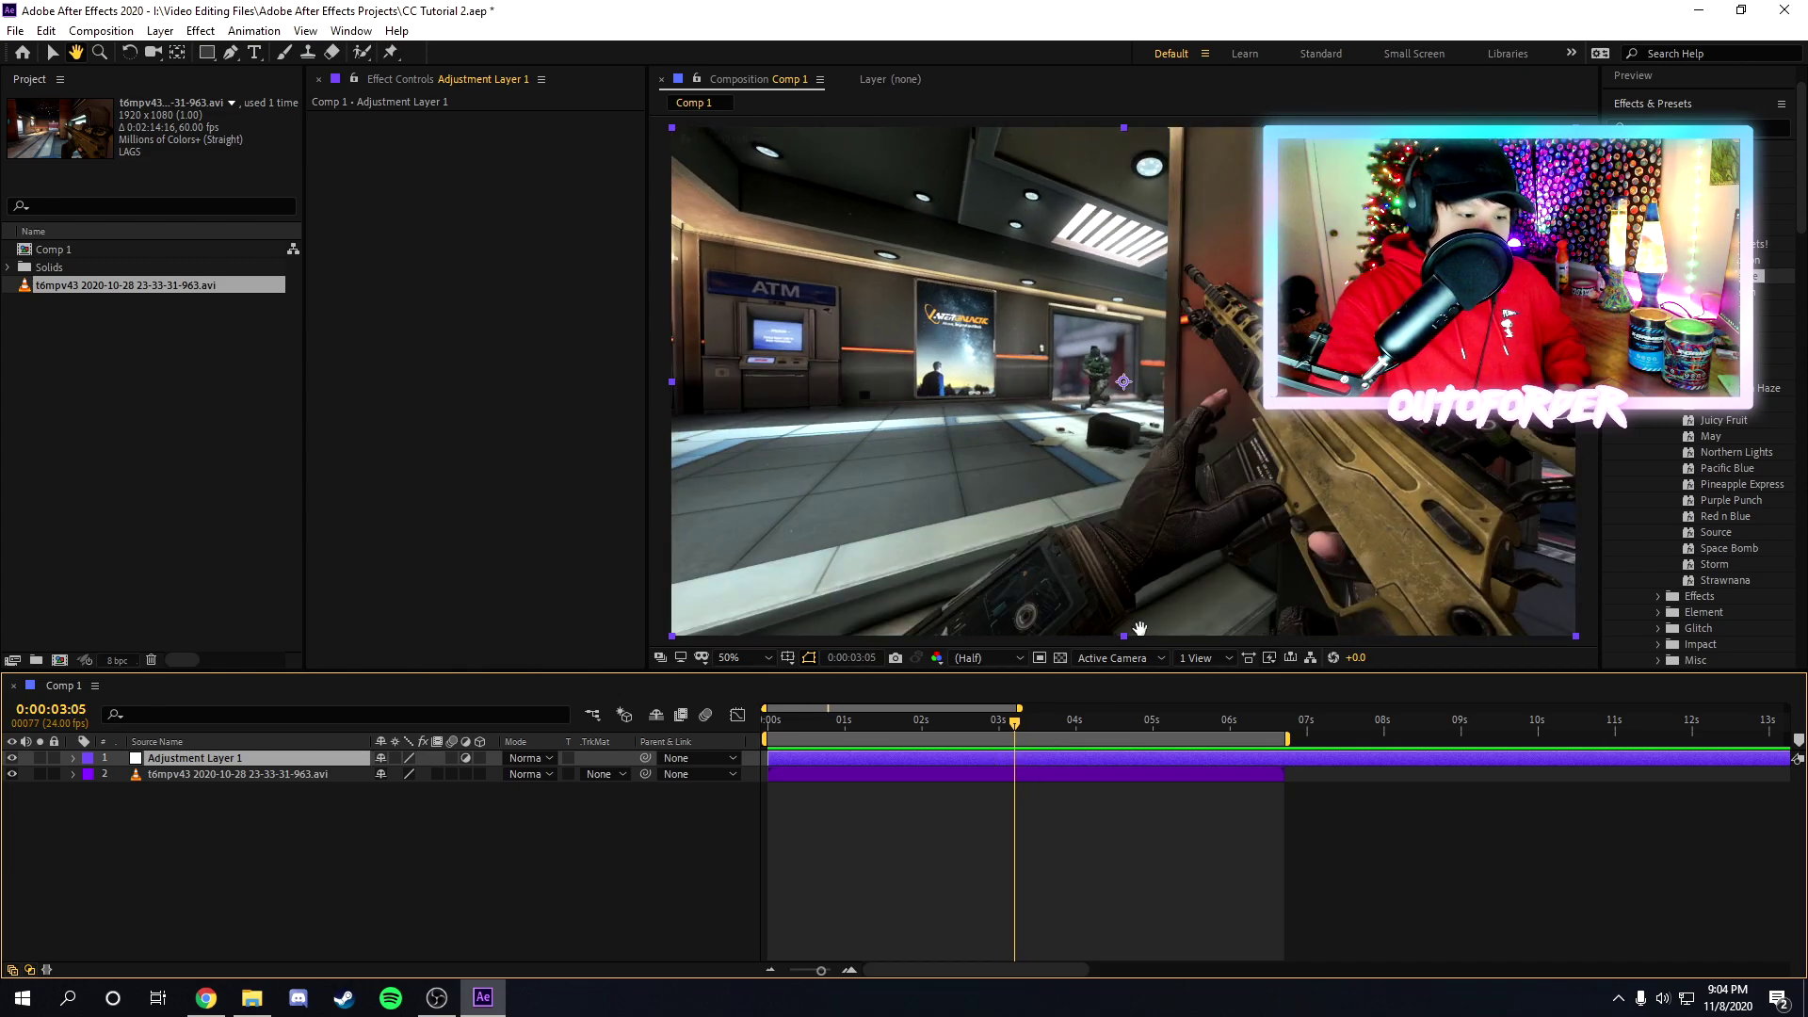
{"action": "left_click_drag", "start_coordinate": [1059, 725], "coordinate": [1233, 740]}
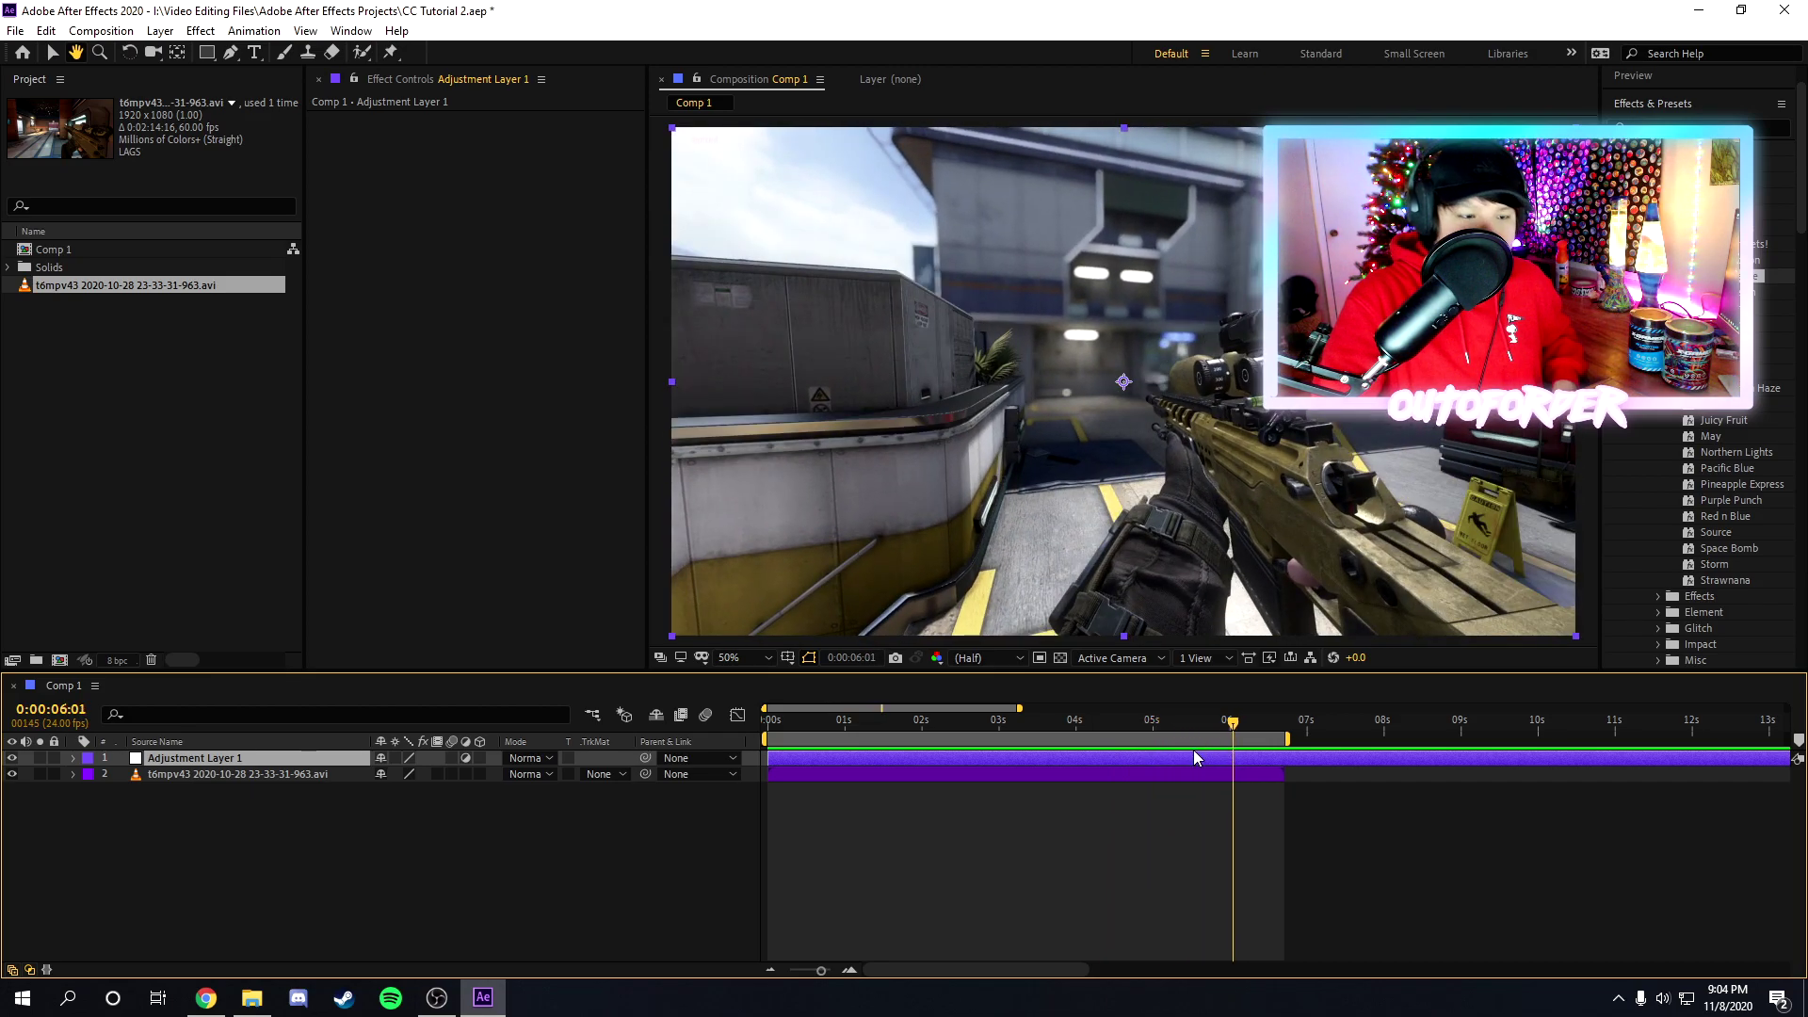
{"action": "left_click_drag", "start_coordinate": [918, 712], "coordinate": [995, 731]}
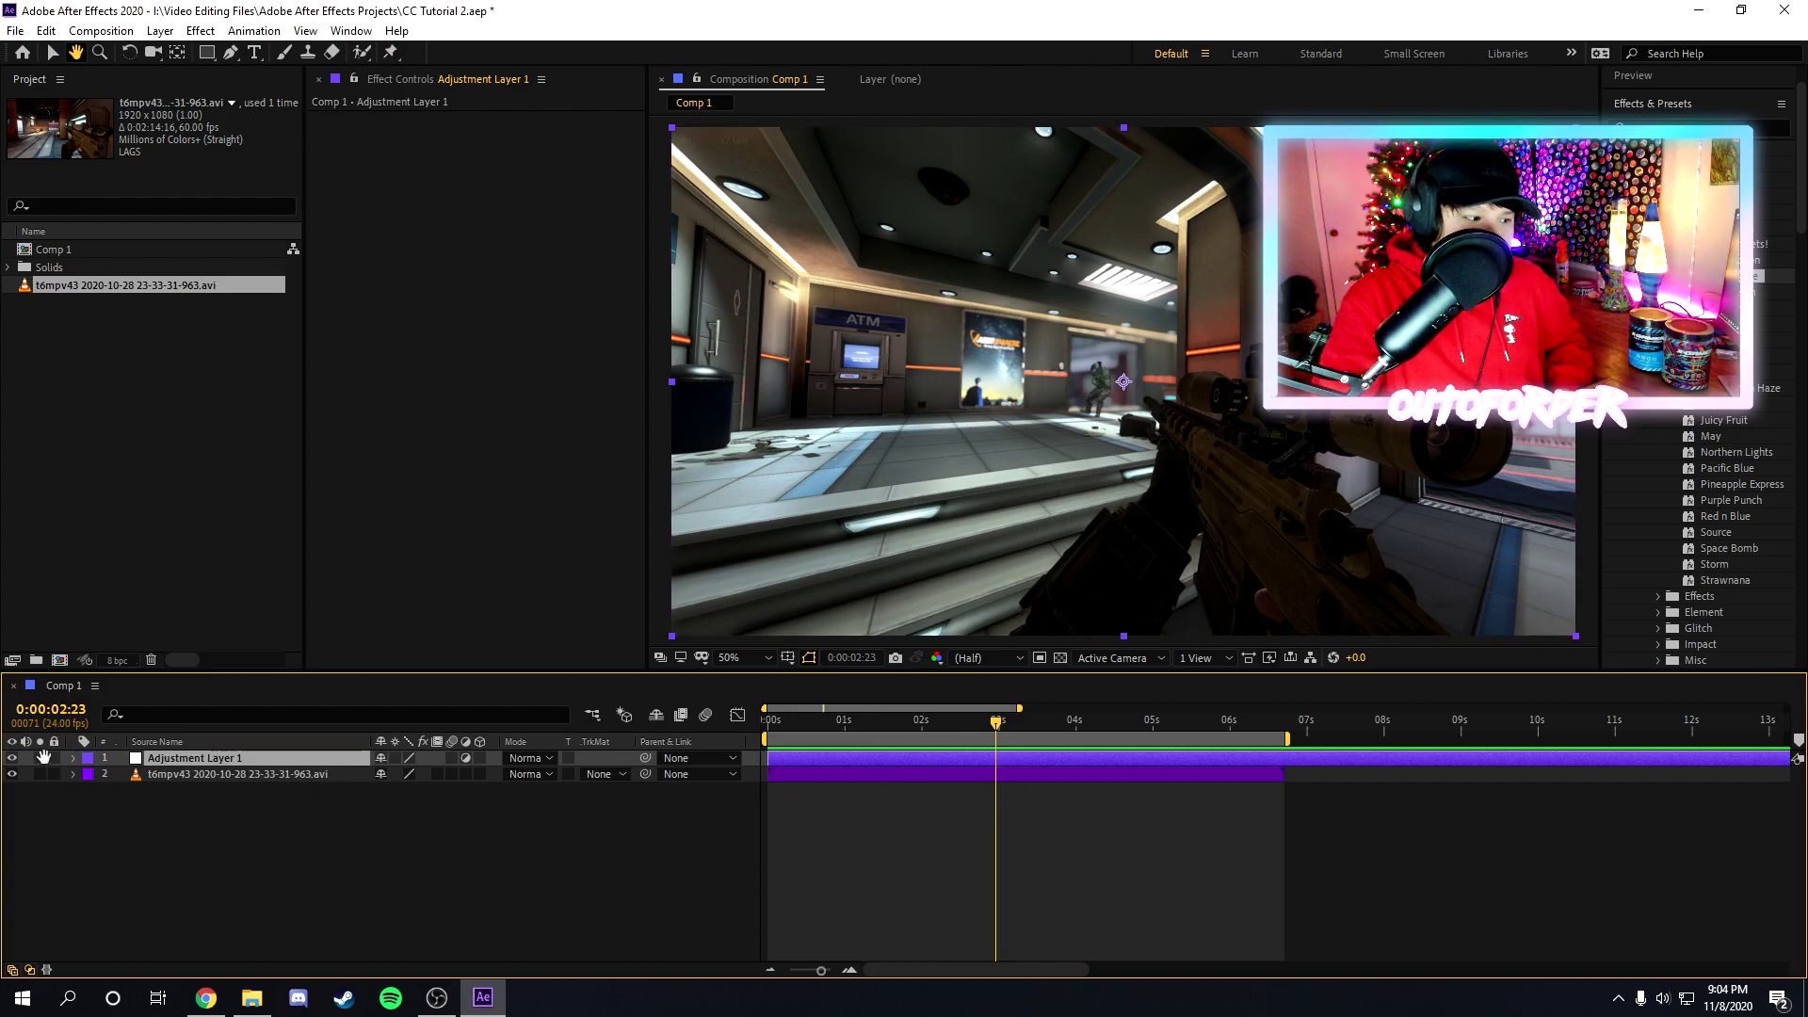
Step: Import two gameplay recordings from File Explorer, placing 23-48-11-583.avi below Adjustment Layer 1
{"action": "key", "text": "v"}
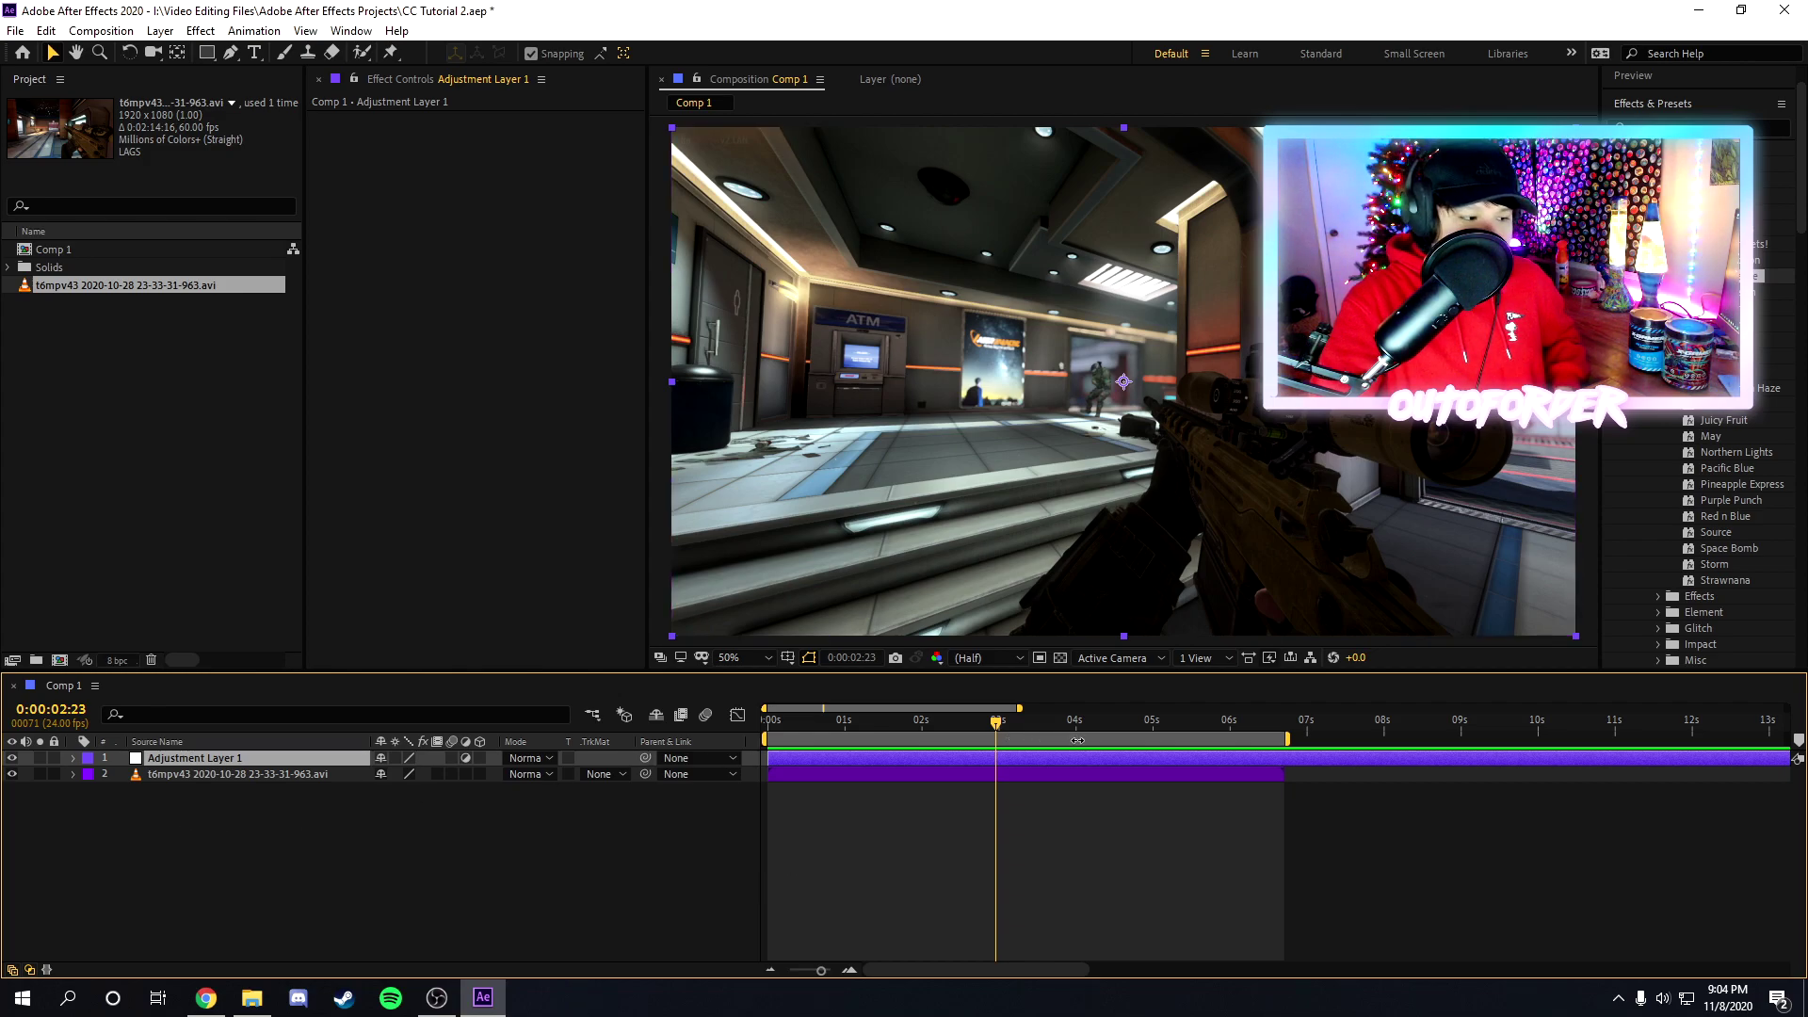
{"action": "left_click", "coordinate": [901, 723]}
{"action": "left_click_drag", "start_coordinate": [890, 725], "coordinate": [864, 725]}
{"action": "left_click", "coordinate": [251, 998]}
{"action": "left_click", "coordinate": [1103, 225]}
{"action": "left_click_drag", "start_coordinate": [1103, 224], "coordinate": [242, 792]}
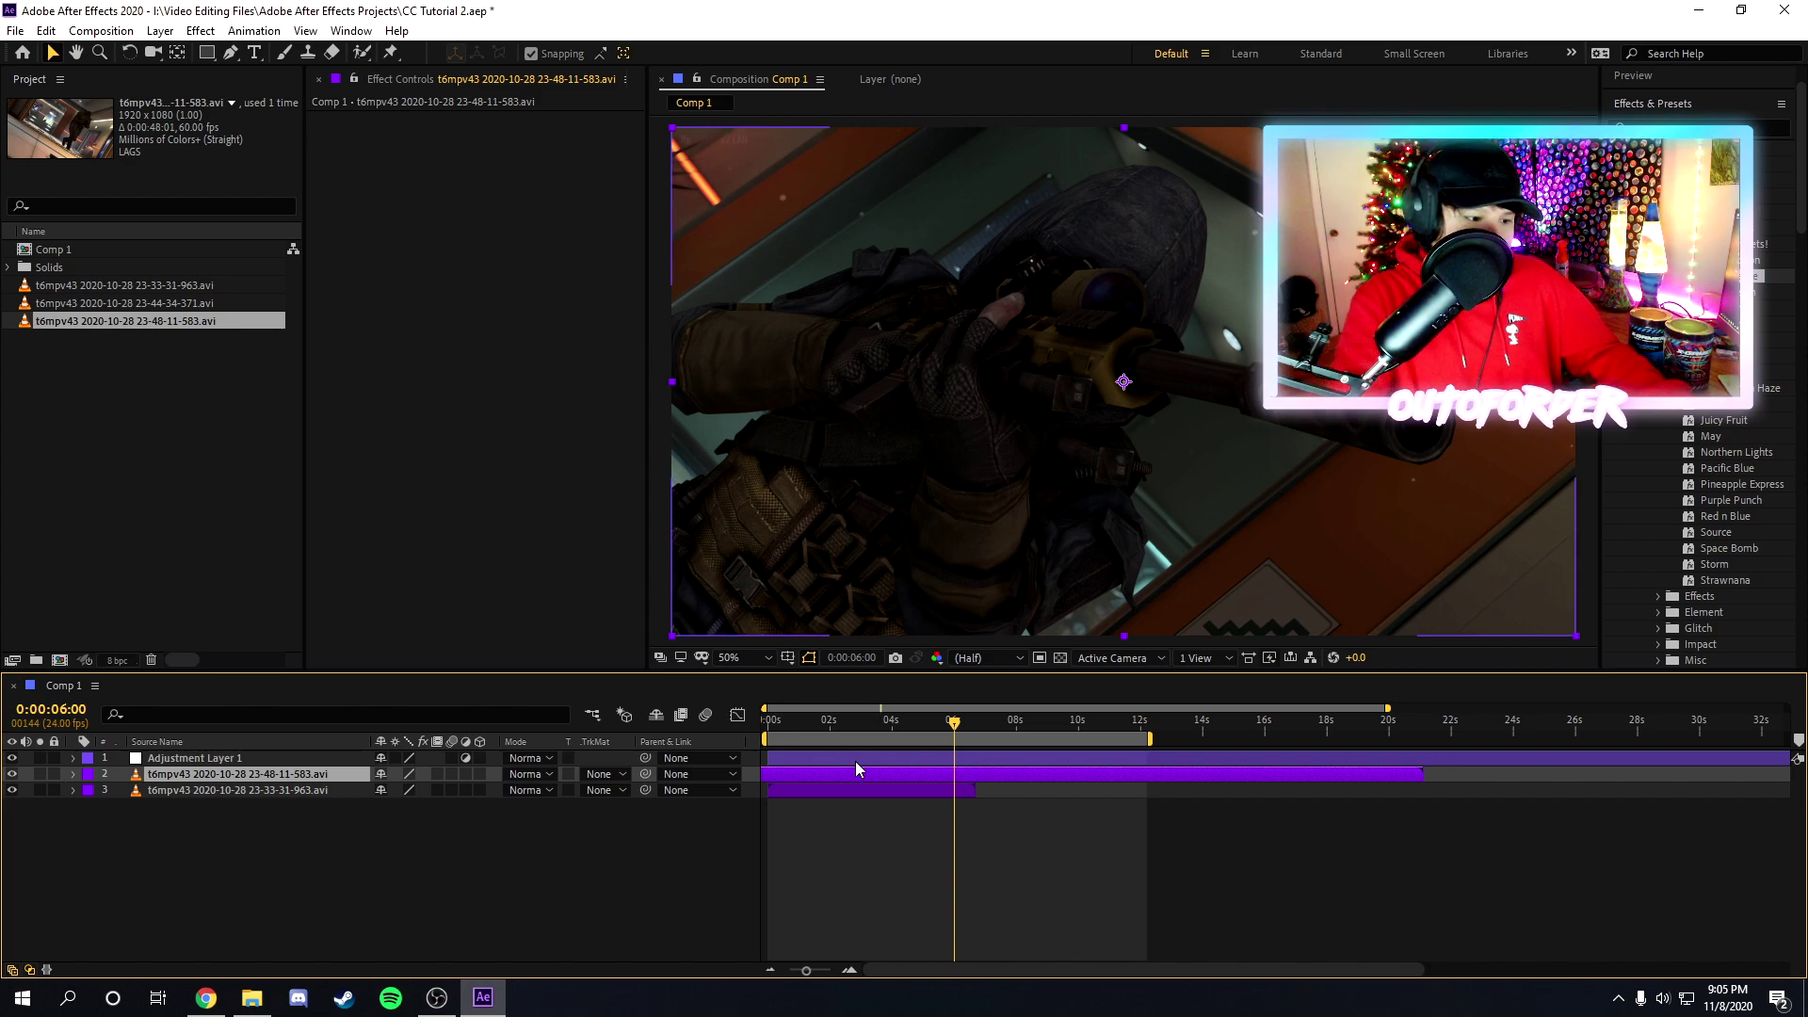
Step: Try Brightness & Contrast at brightness 43 on 23-48-11-583.avi, then delete that layer
{"action": "key", "text": "ctrl+space"}
{"action": "type", "text": "v"}
{"action": "key", "text": "BackSpace"}
{"action": "type", "text": "brig"}
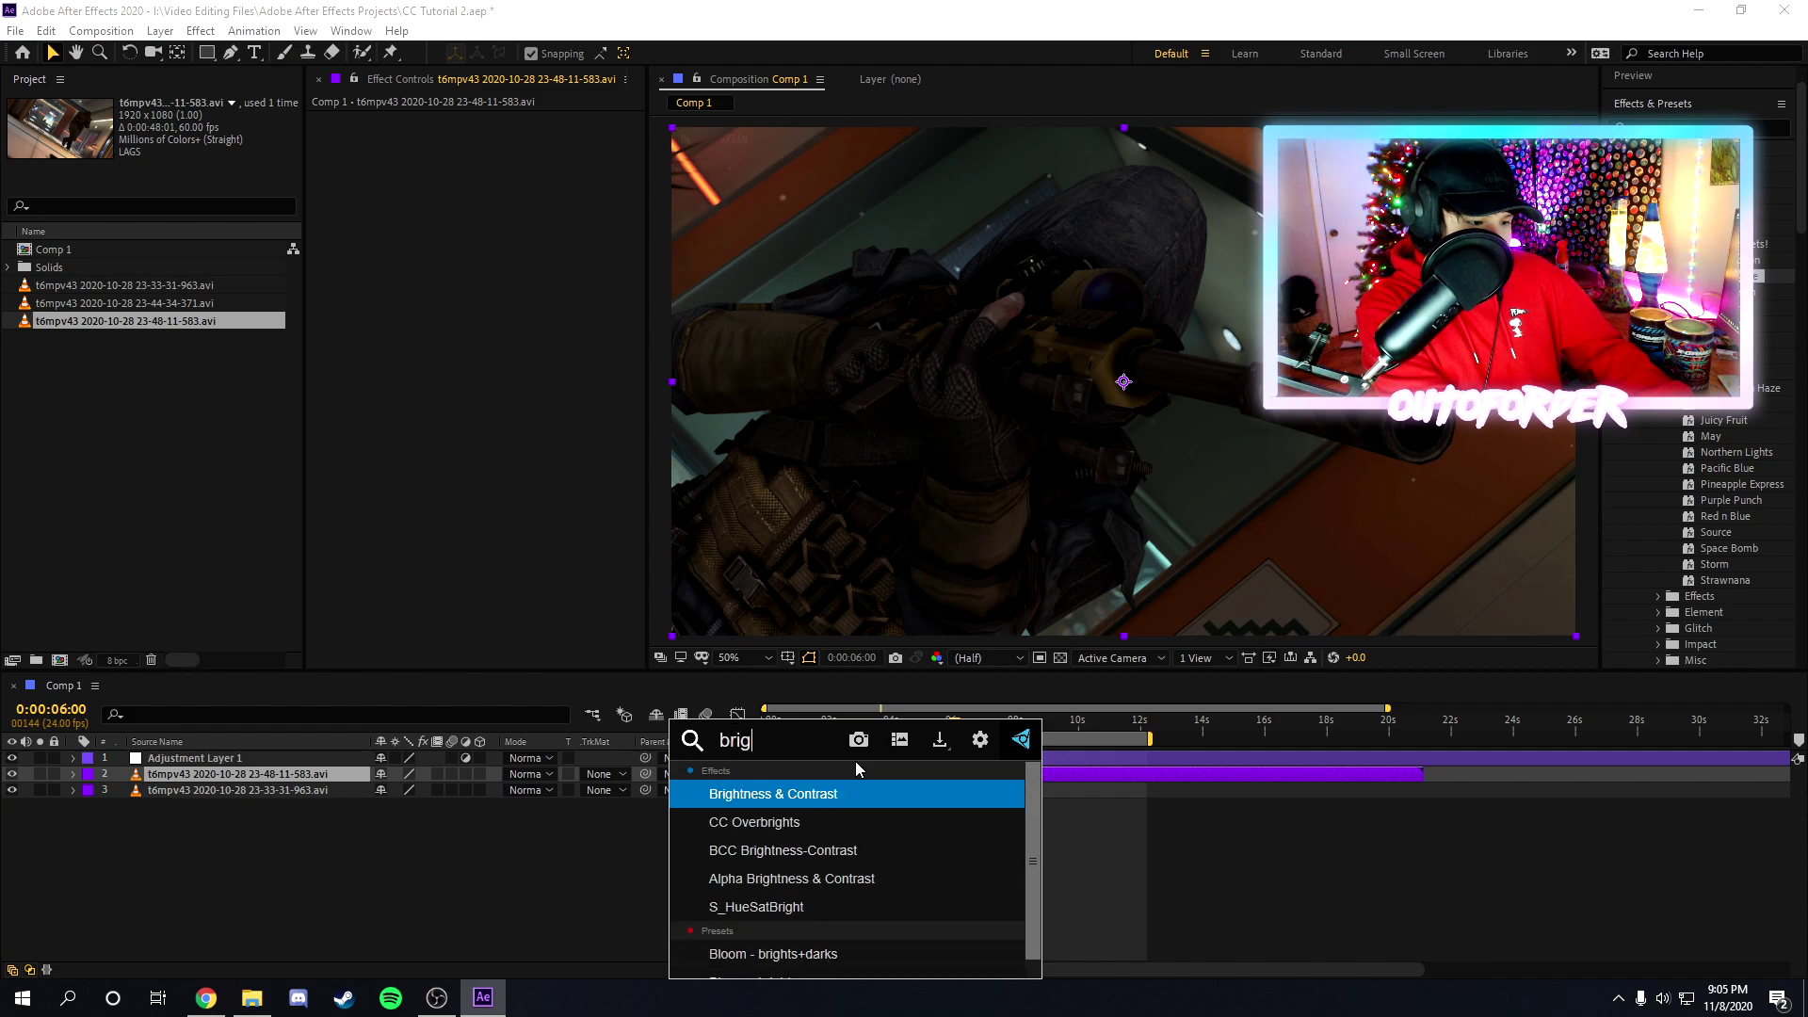
{"action": "key", "text": "Return"}
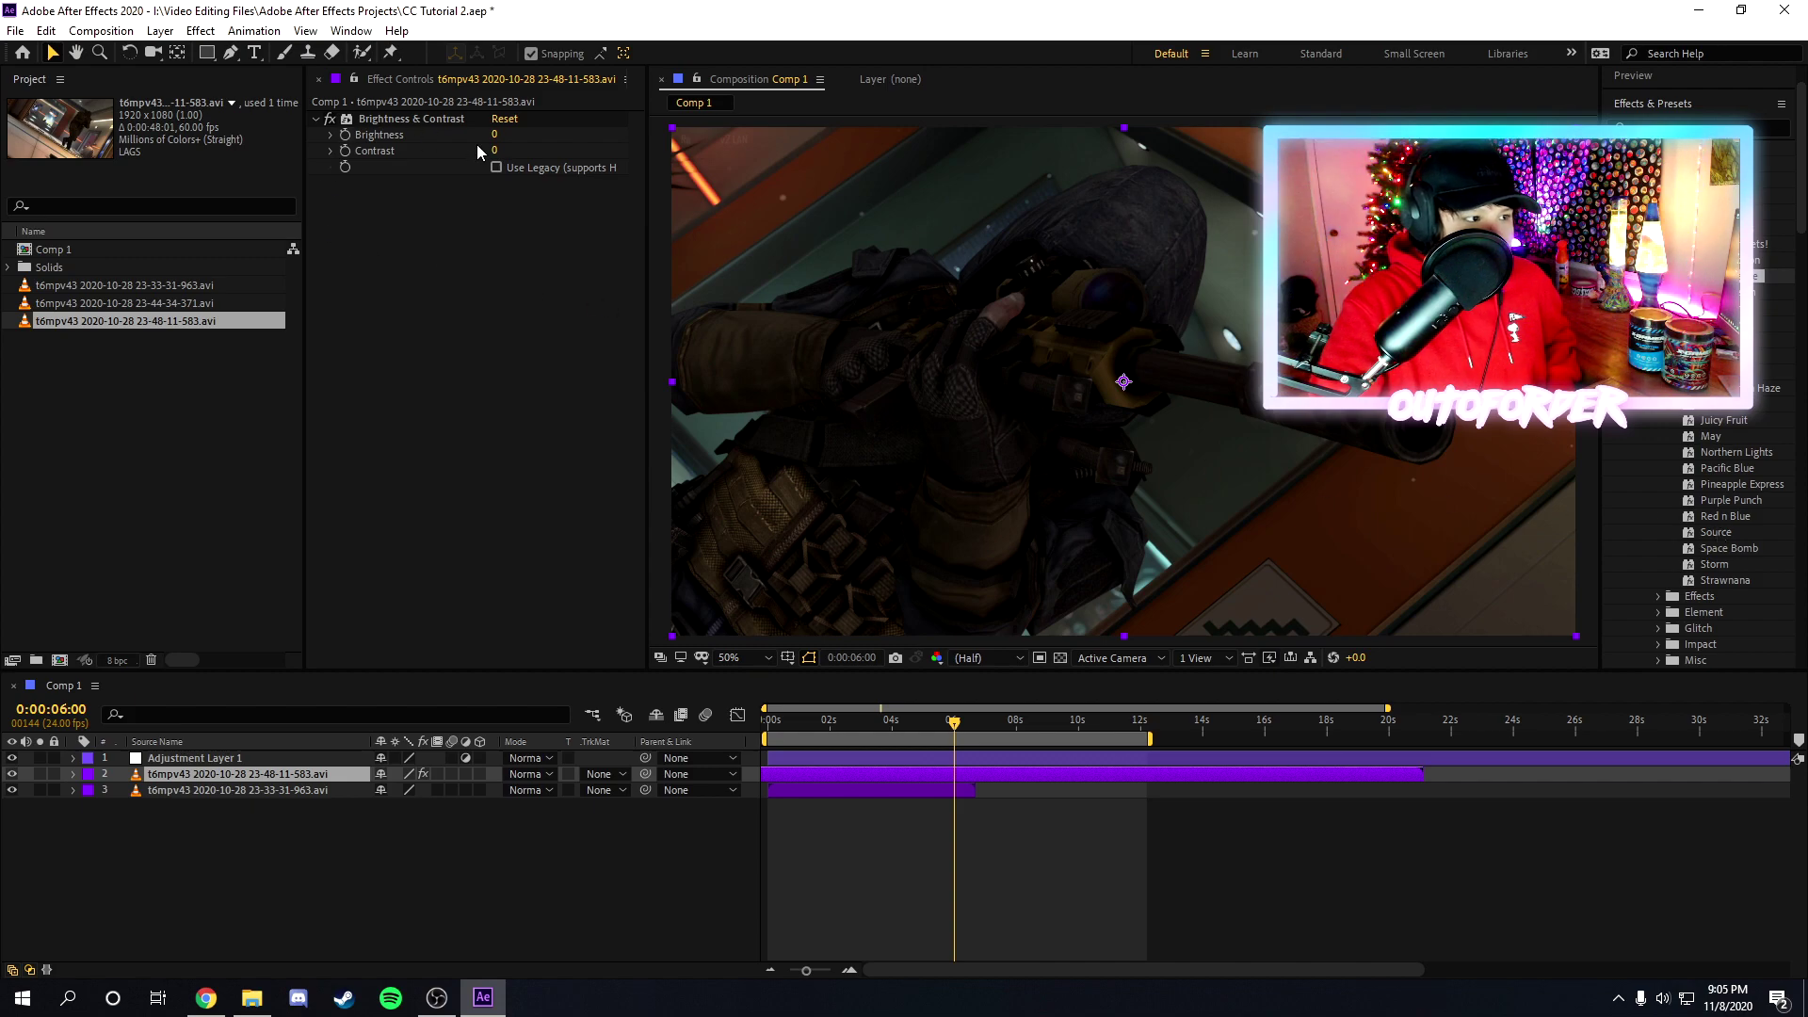
{"action": "left_click_drag", "start_coordinate": [495, 134], "coordinate": [532, 137]}
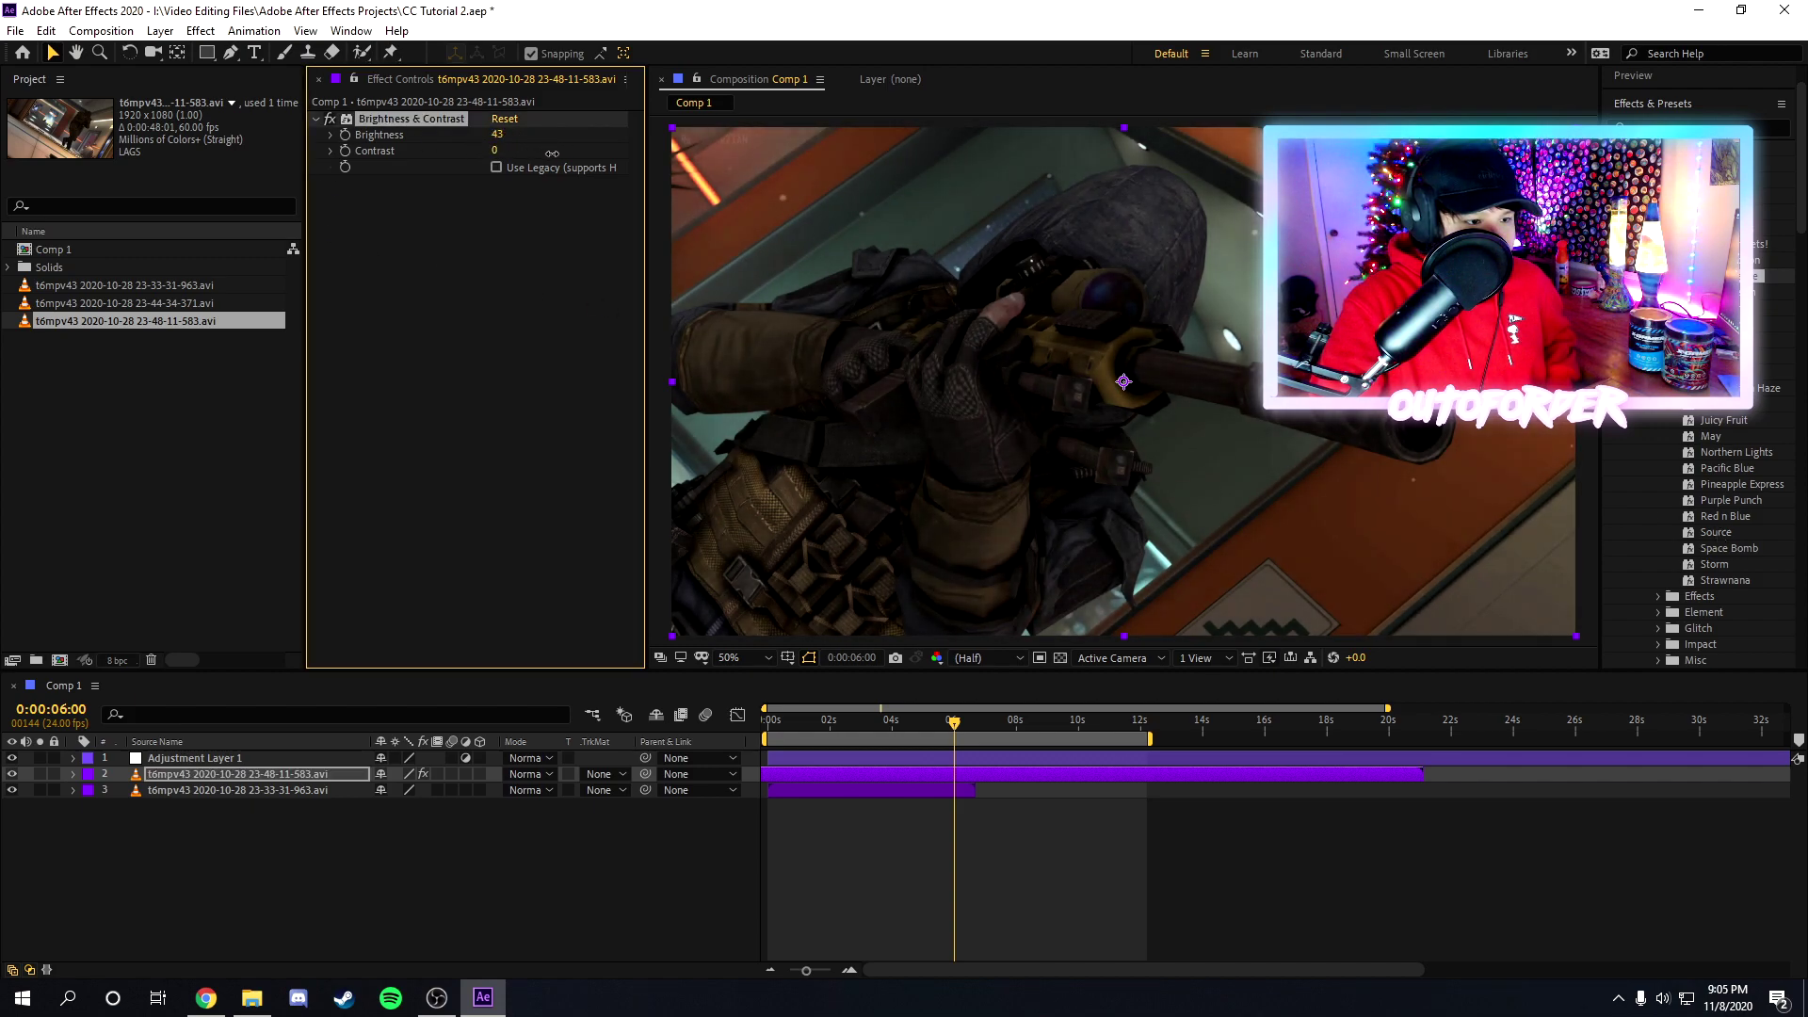
{"action": "mouse_move", "coordinate": [954, 722]}
{"action": "left_mouse_down"}
{"action": "mouse_move", "coordinate": [896, 722]}
{"action": "mouse_move", "coordinate": [972, 730]}
{"action": "left_mouse_up"}
{"action": "key", "text": "Delete"}
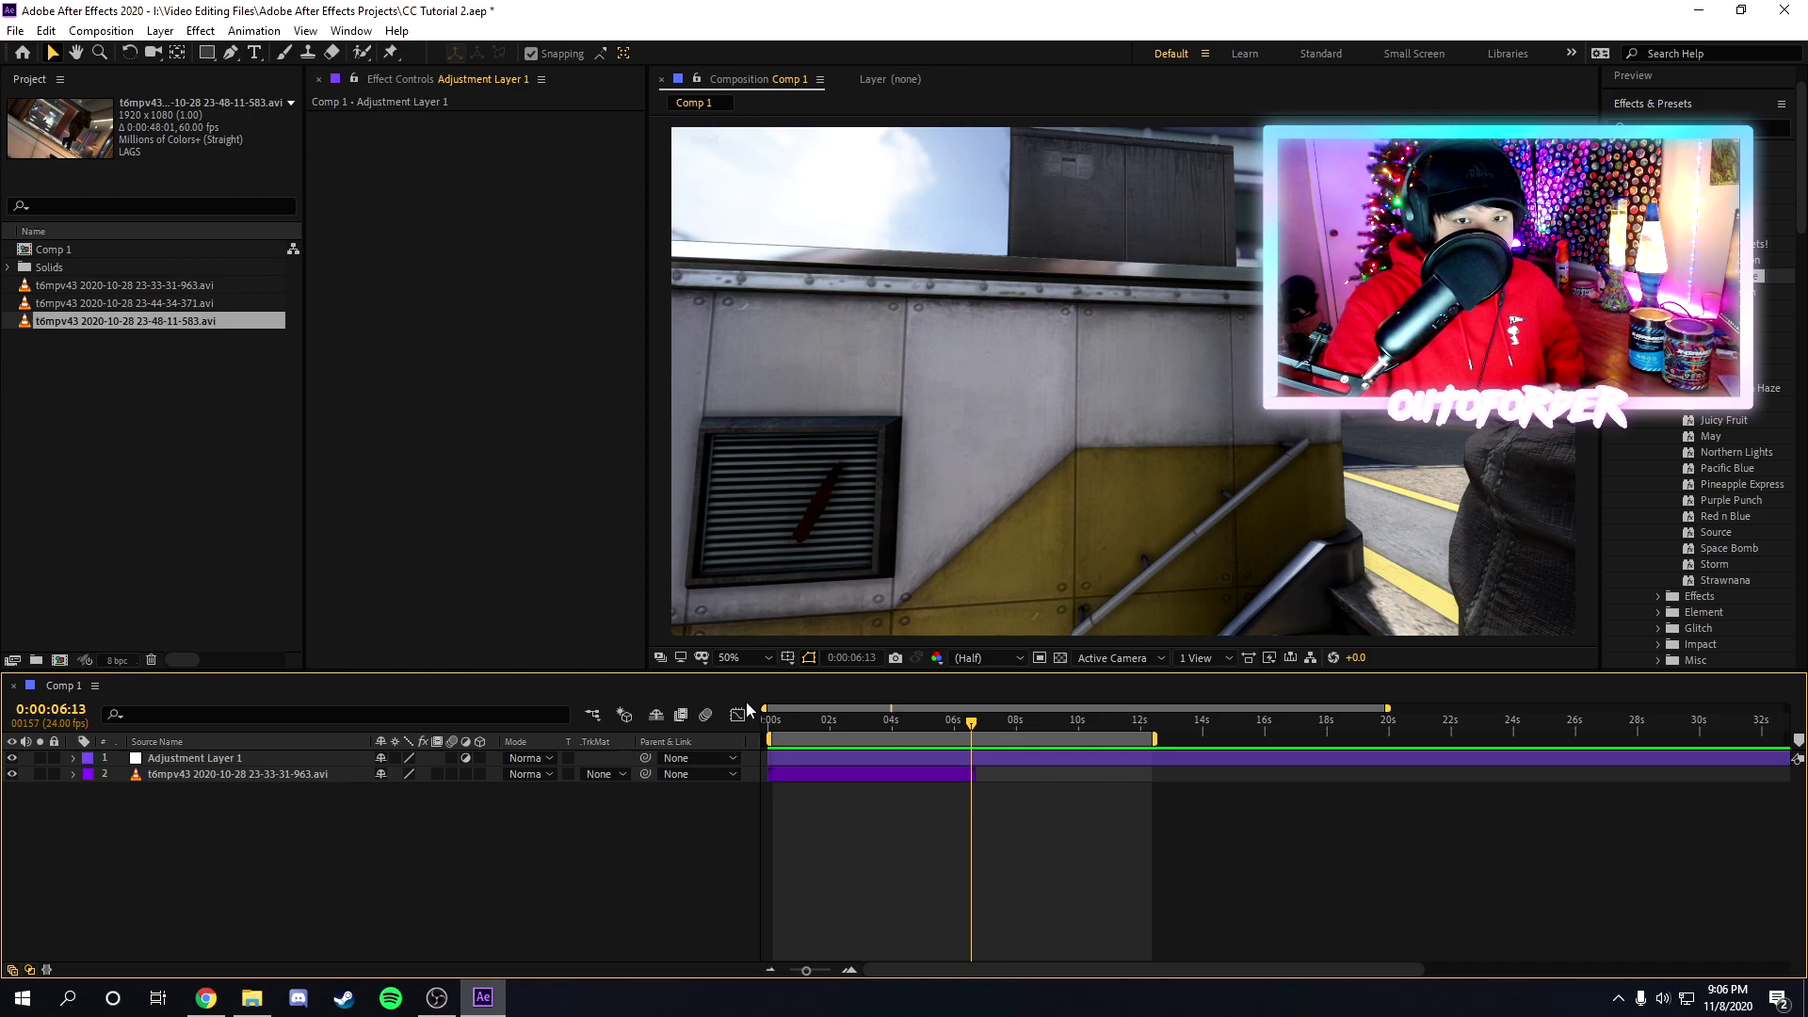
Step: At frame 0:00:00:23, apply Color Balance to Adjustment Layer 1
{"action": "left_click_drag", "start_coordinate": [885, 734], "coordinate": [780, 737]}
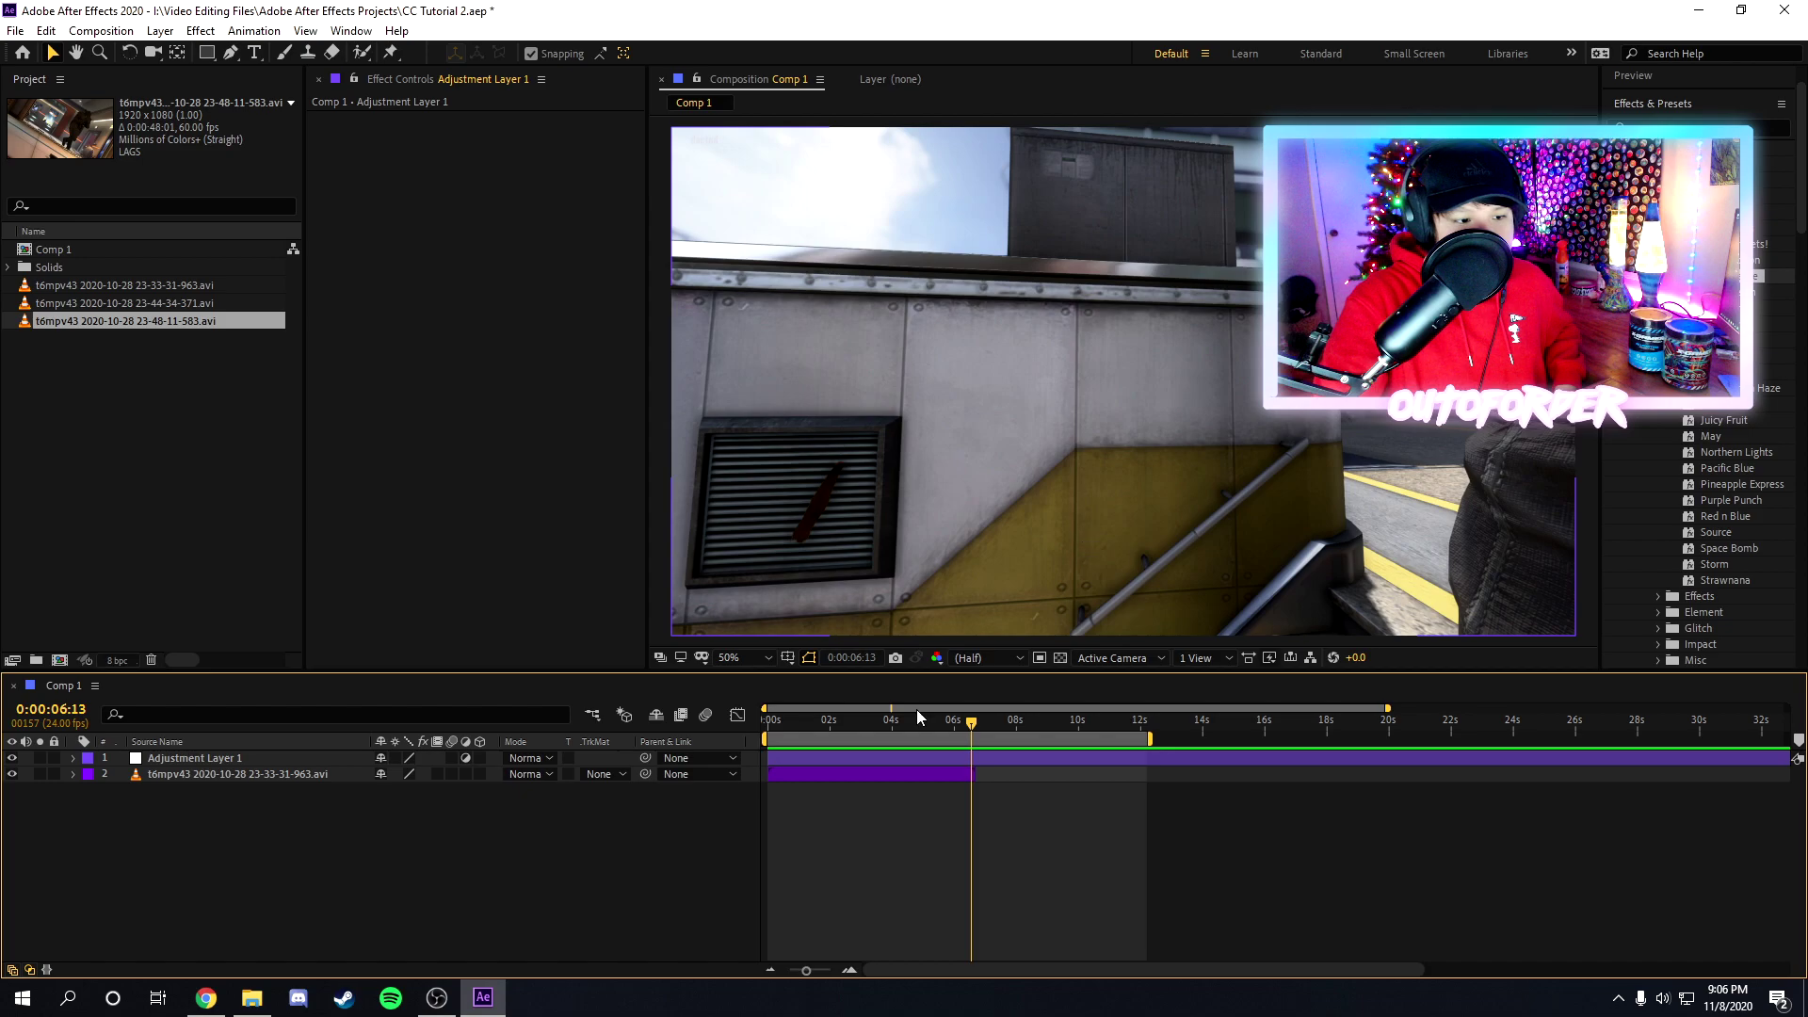
{"action": "key", "text": "space"}
{"action": "left_click", "coordinate": [882, 931]}
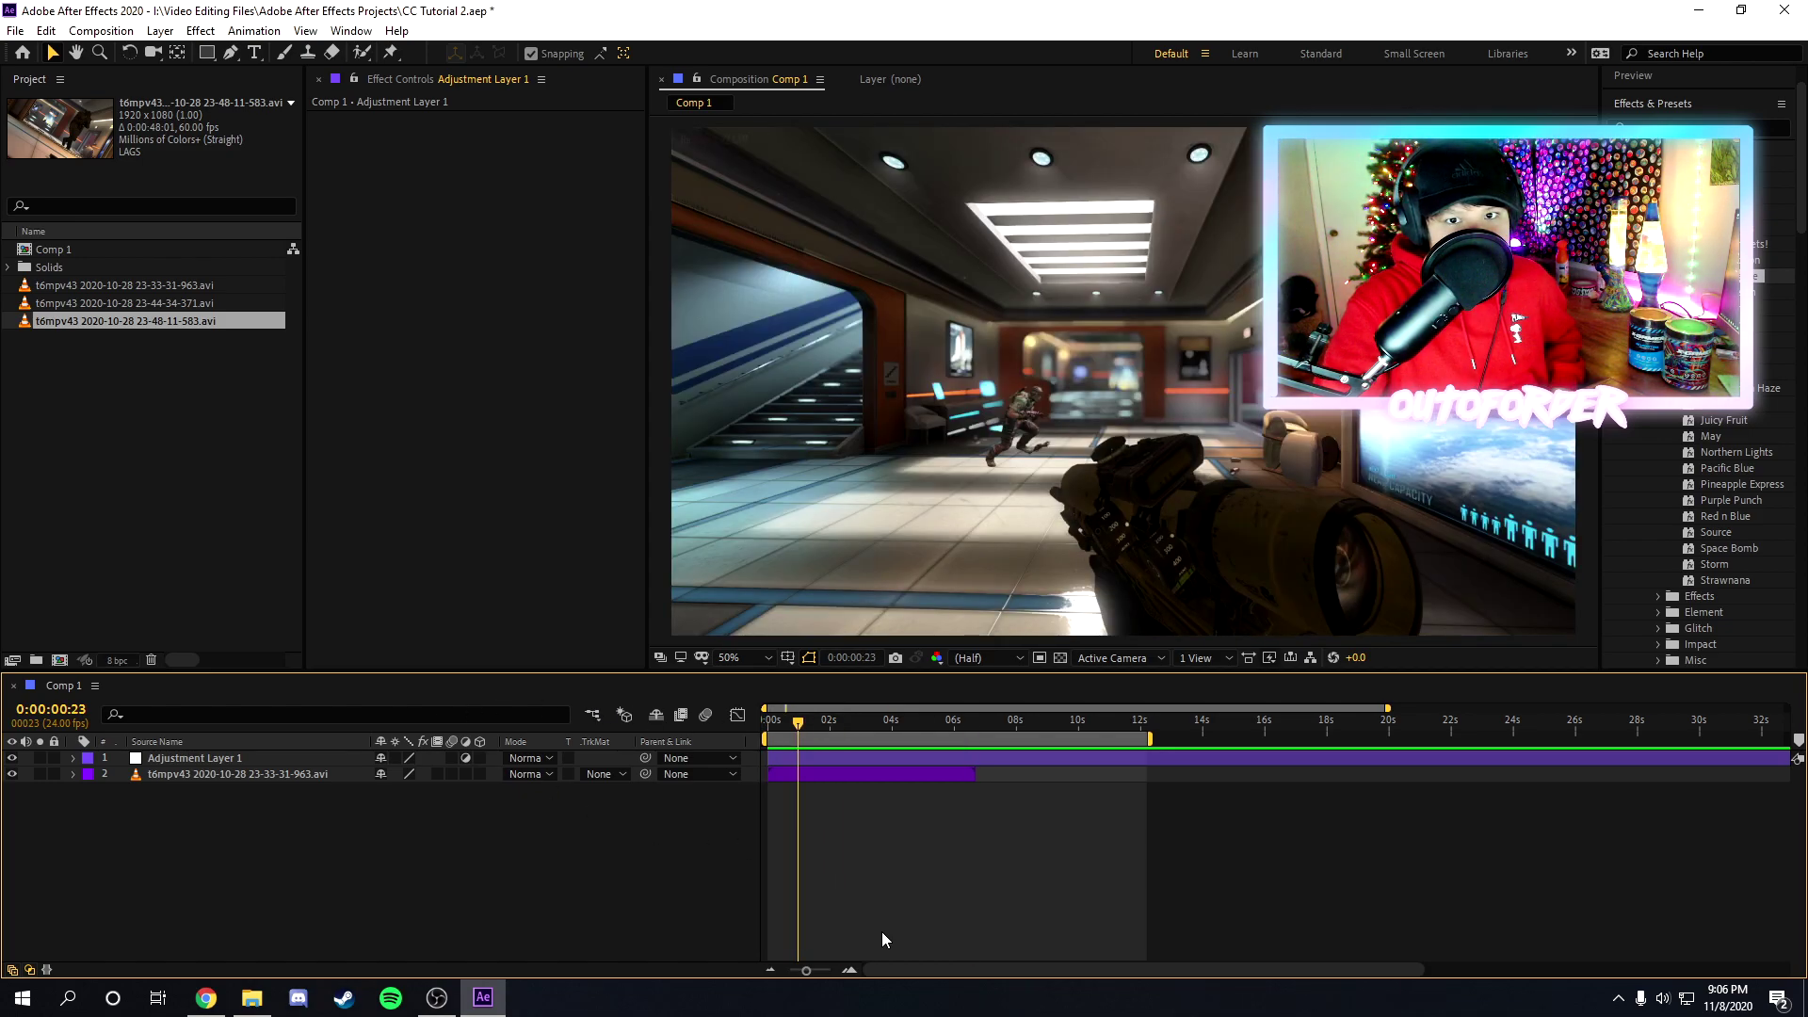
{"action": "left_click", "coordinate": [919, 756]}
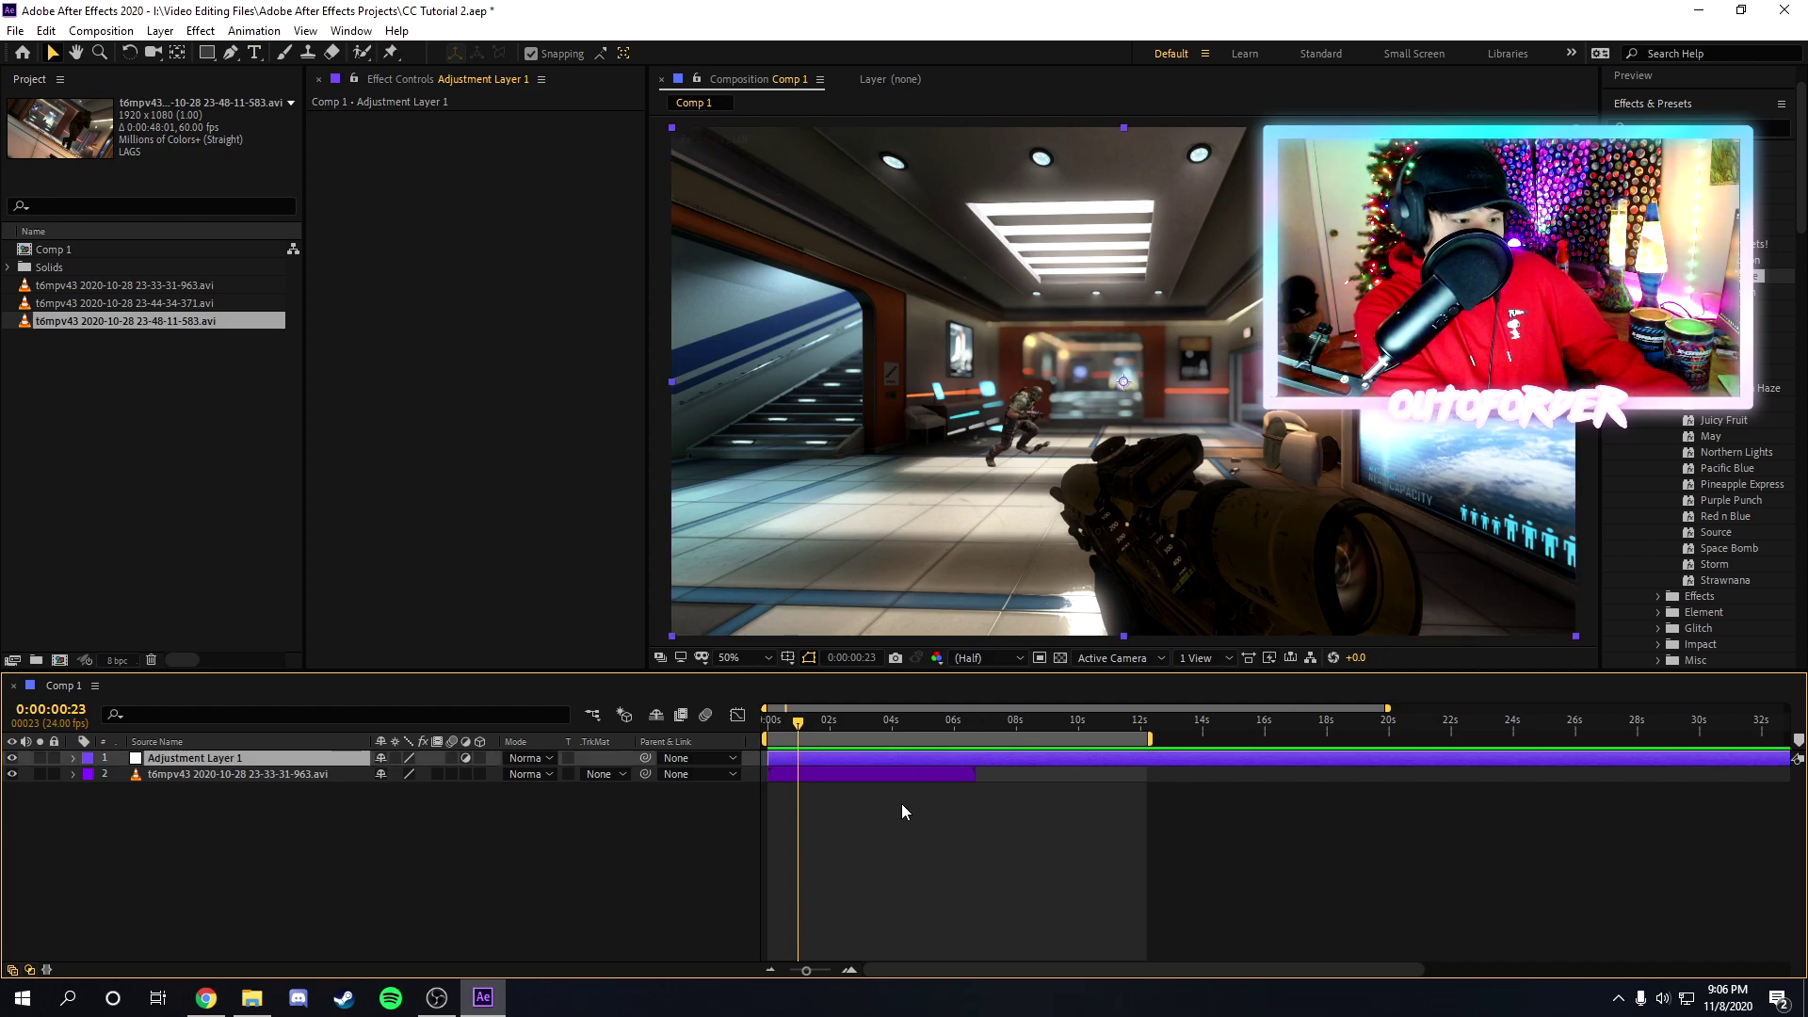
{"action": "key", "text": "ctrl+space"}
{"action": "type", "text": "color bala"}
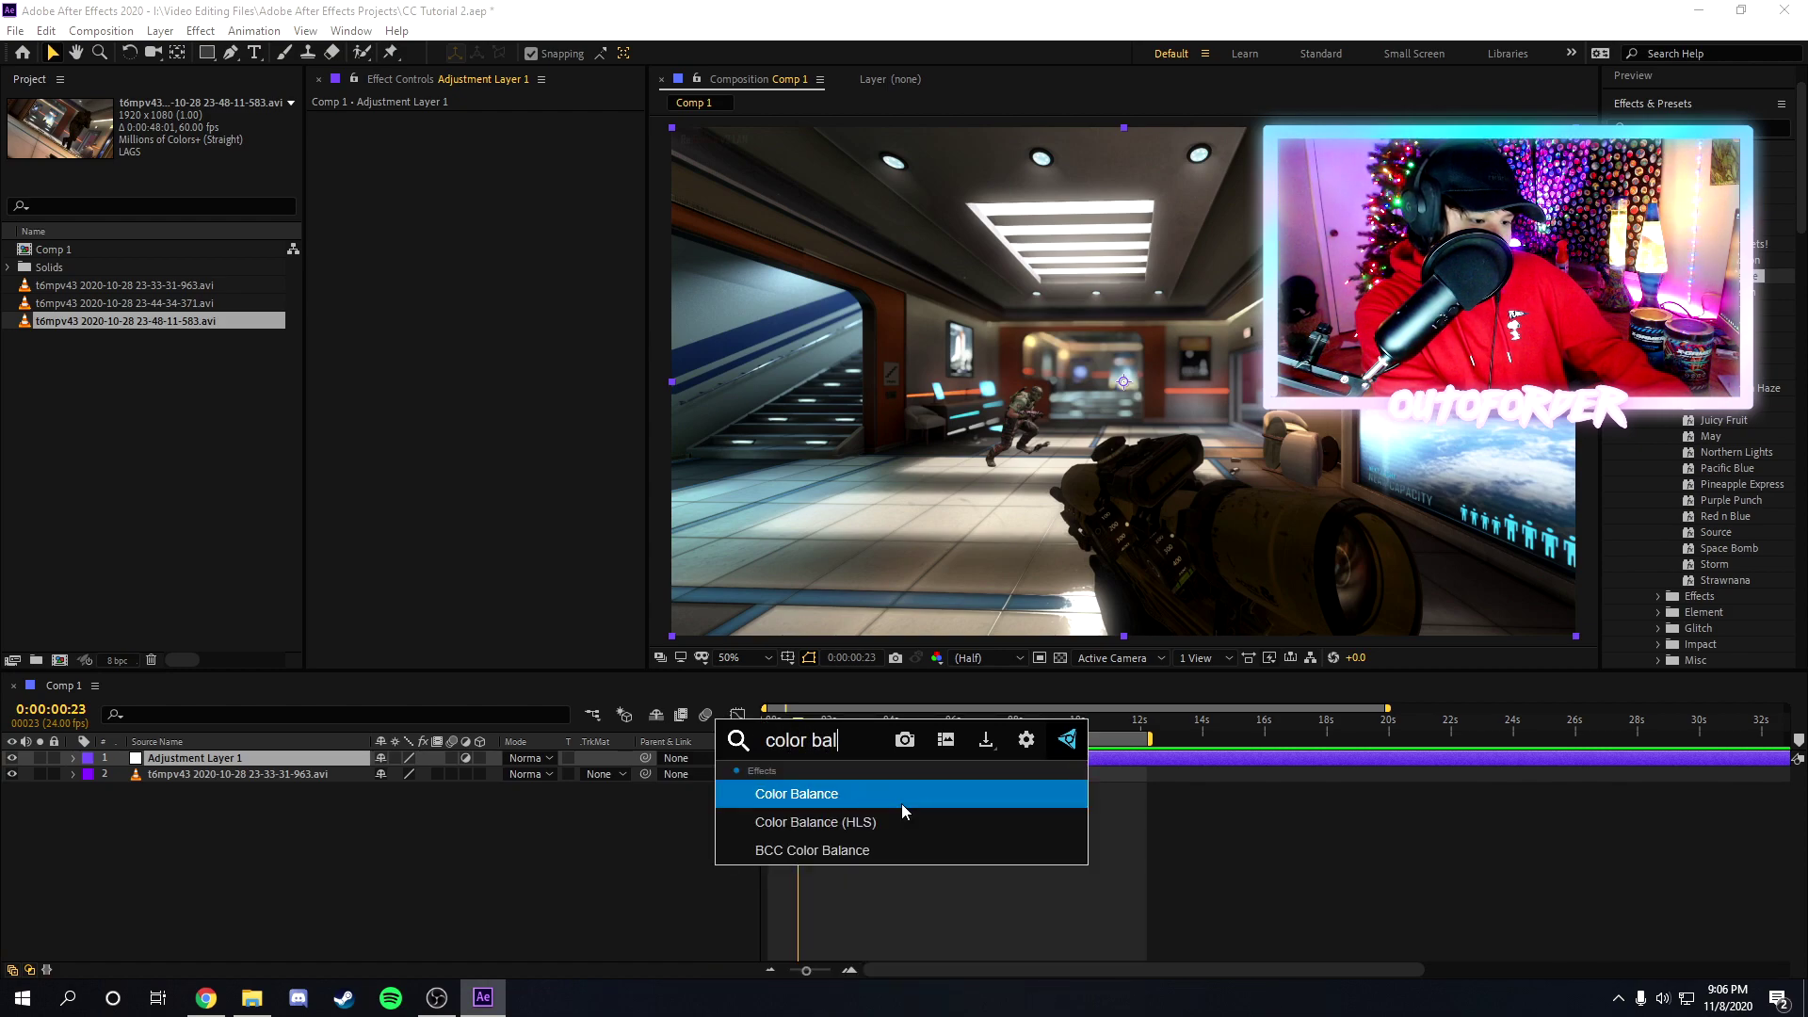
{"action": "key", "text": "Return"}
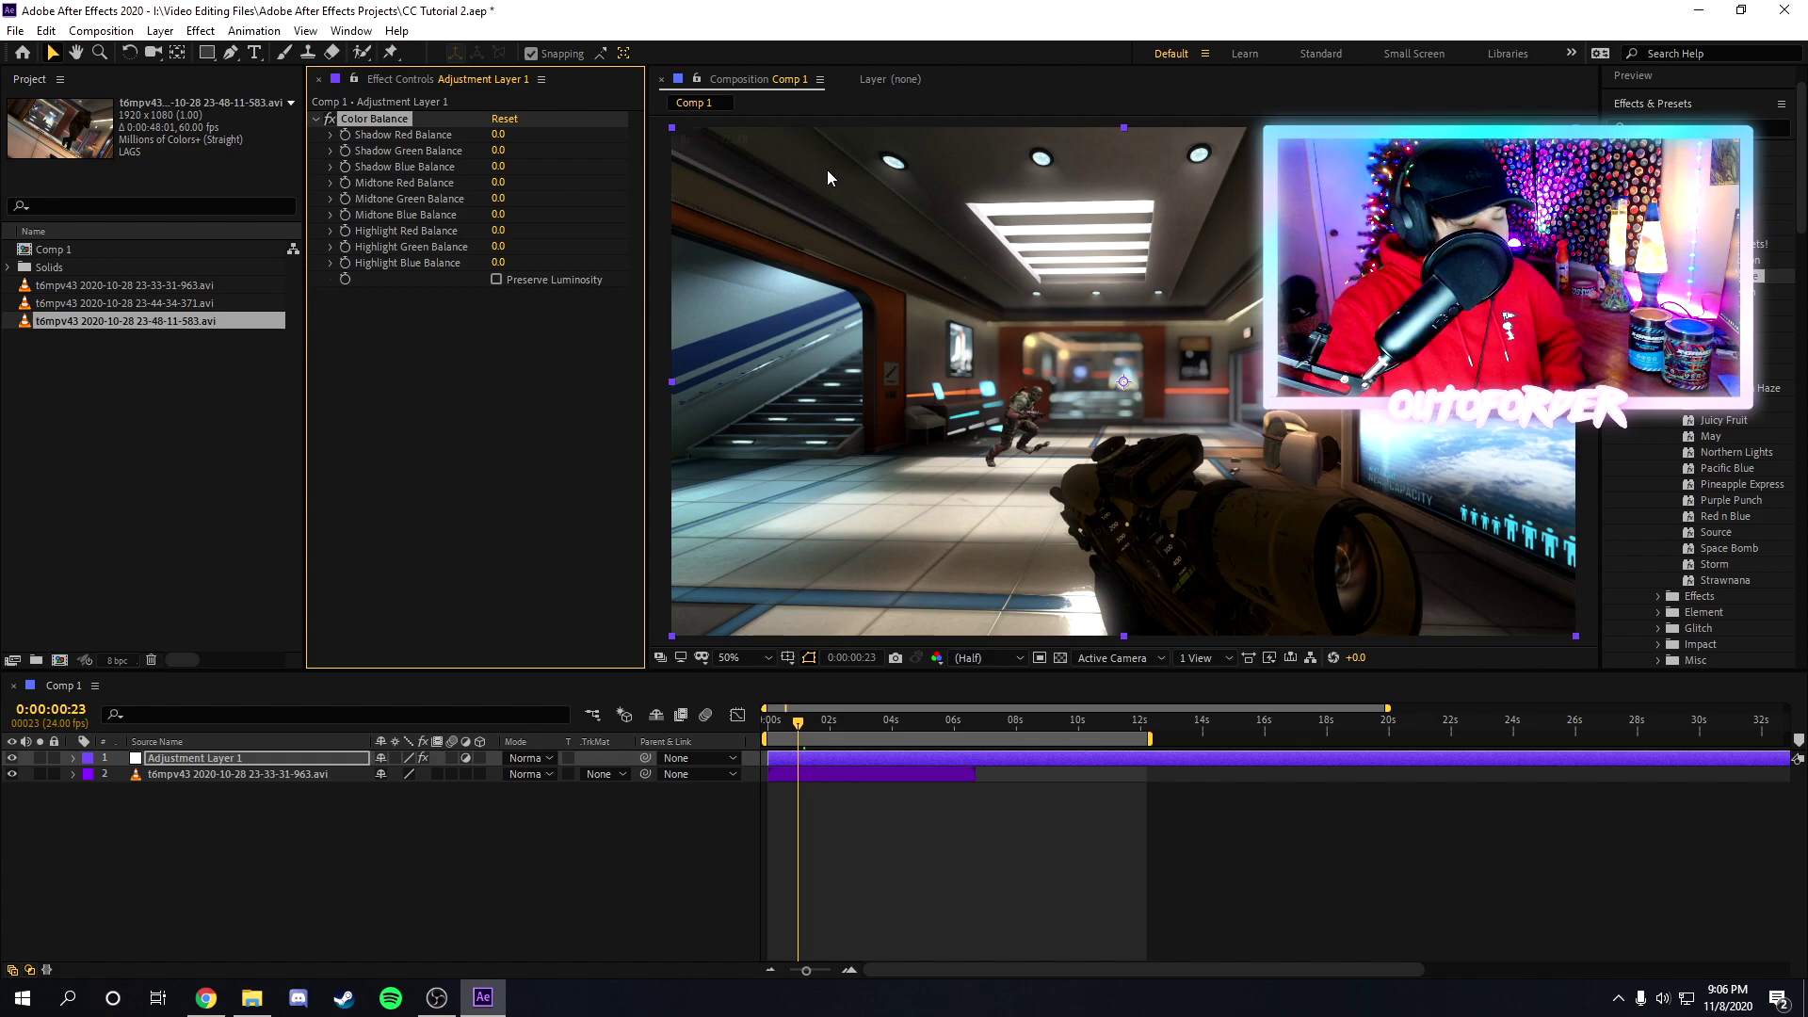
Step: Set shadow, midtone and highlight balances (highlight red -44, blue 22), undoing a -100 shadow red test
{"action": "left_click_drag", "start_coordinate": [499, 137], "coordinate": [544, 140]}
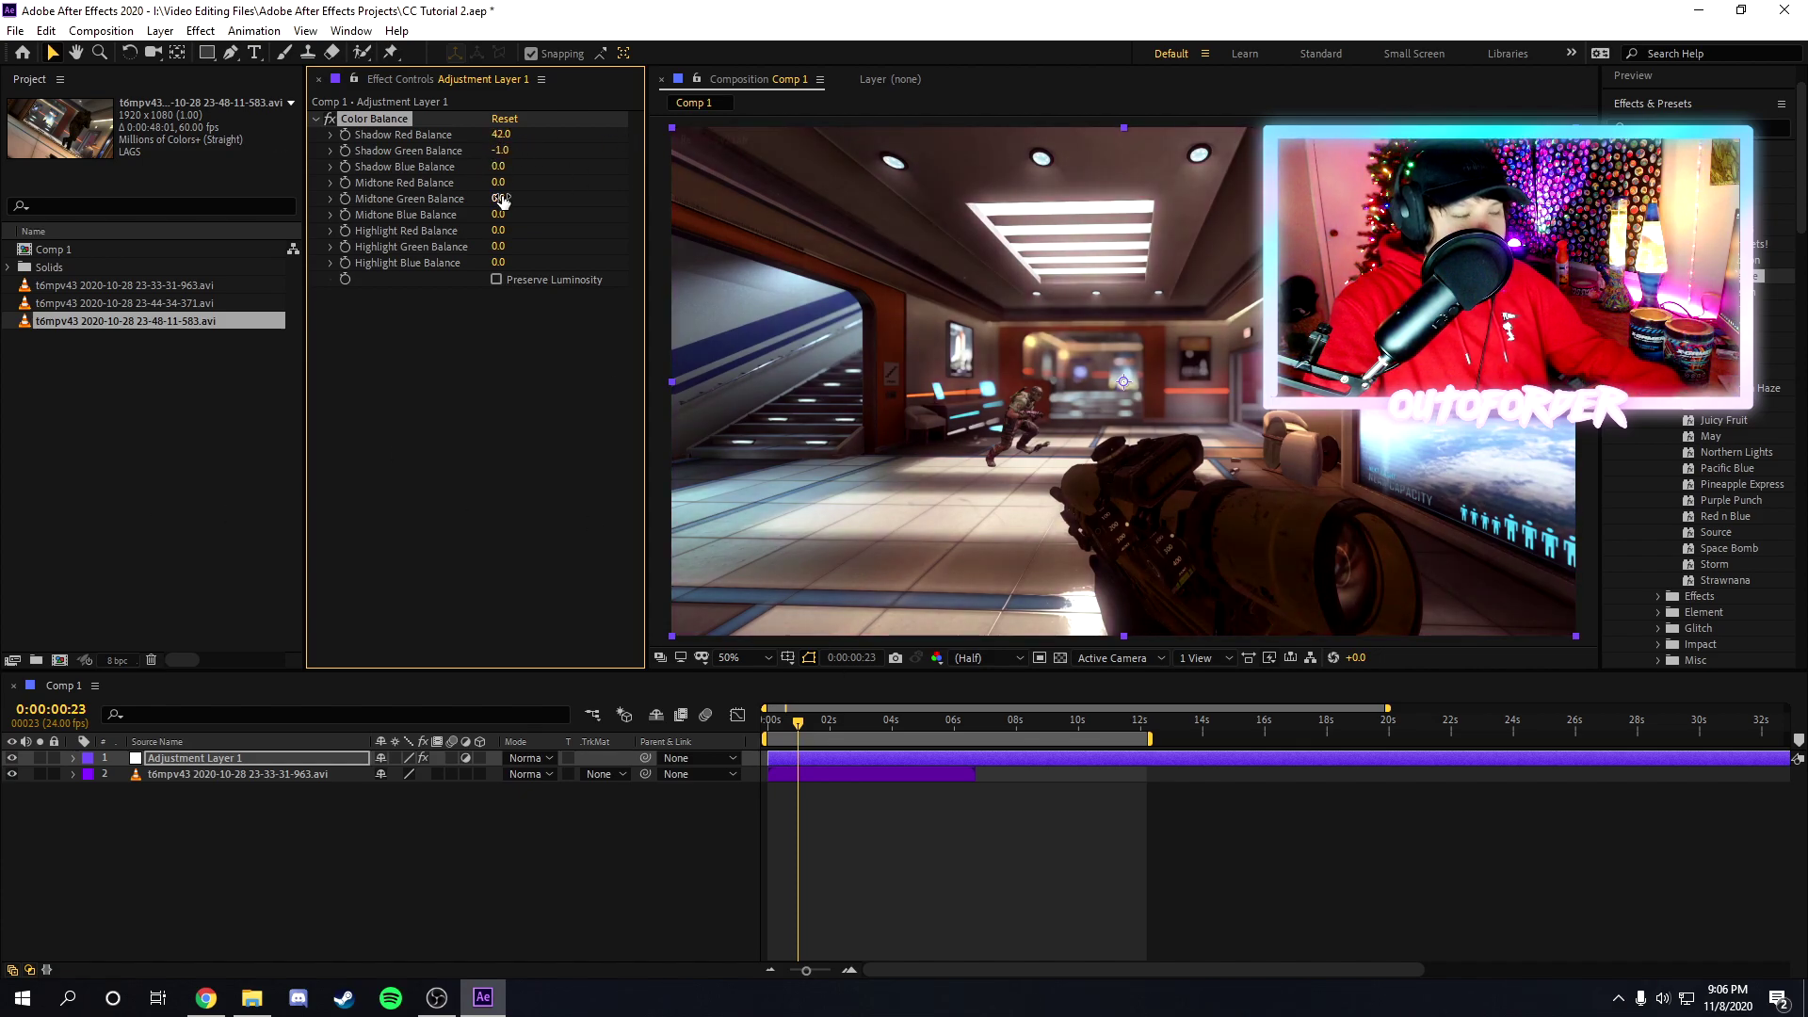
{"action": "left_click_drag", "start_coordinate": [498, 169], "coordinate": [521, 179]}
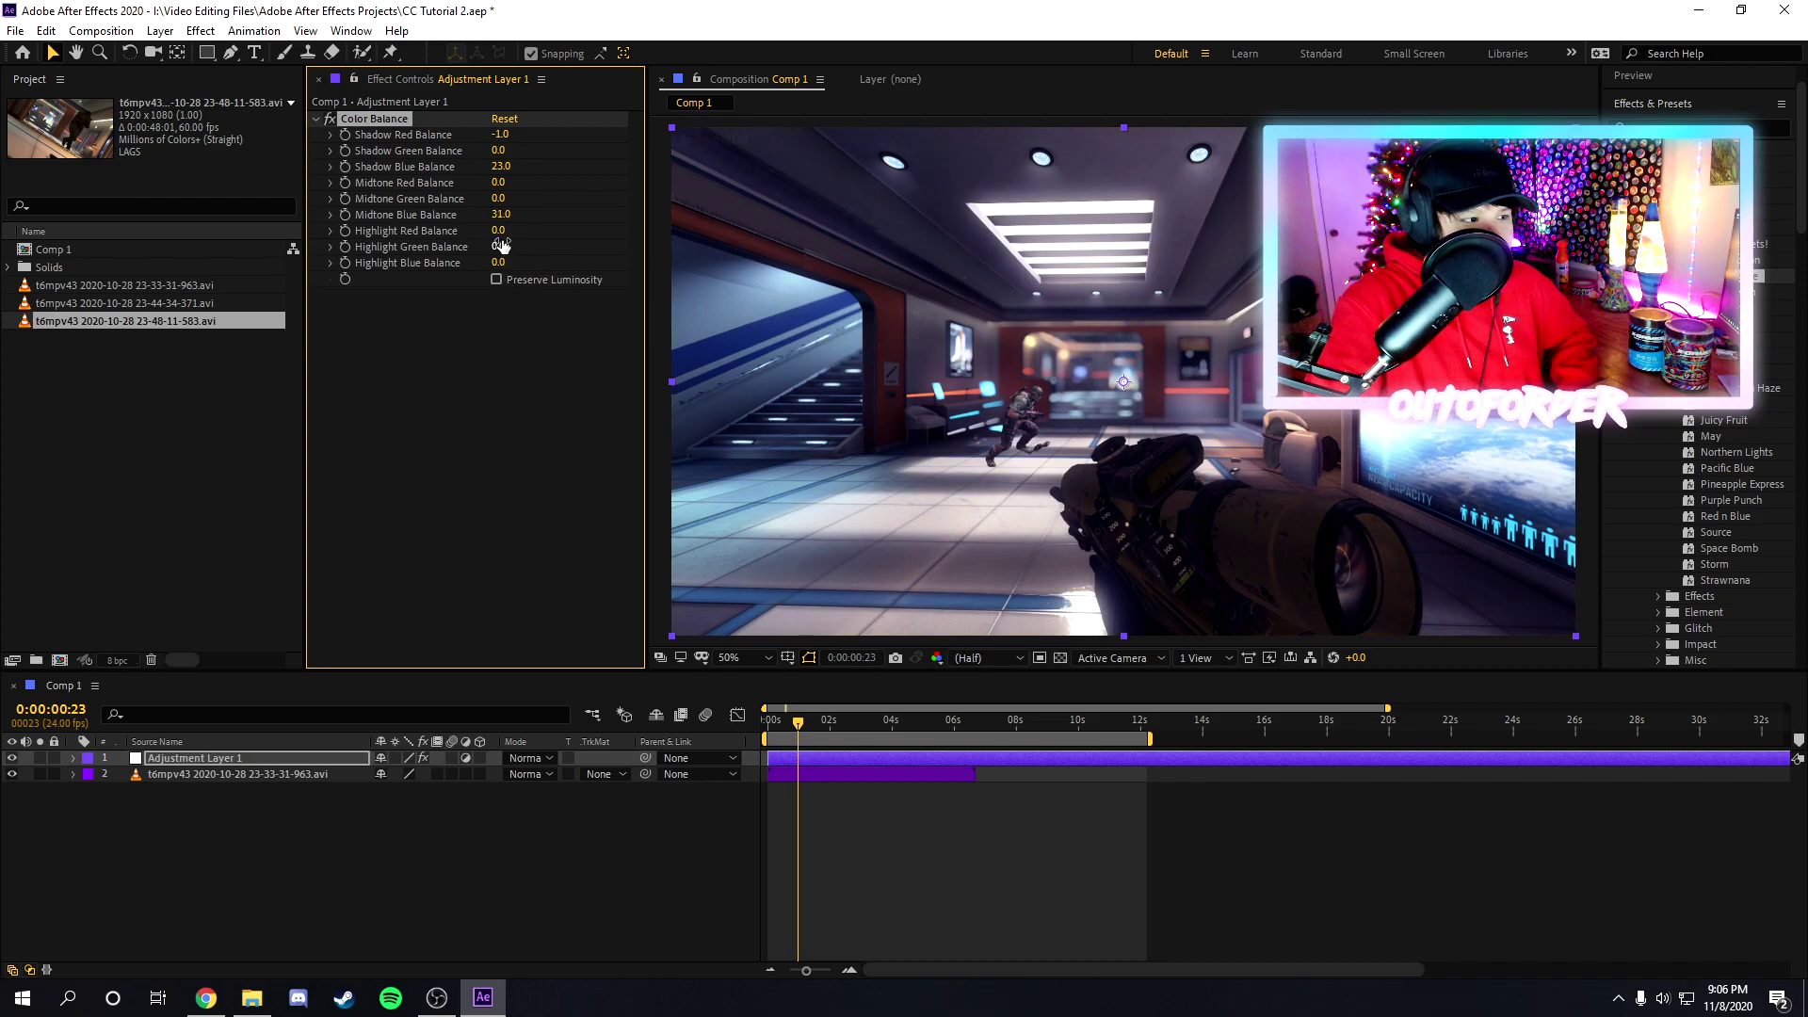
{"action": "left_click_drag", "start_coordinate": [491, 230], "coordinate": [477, 231]}
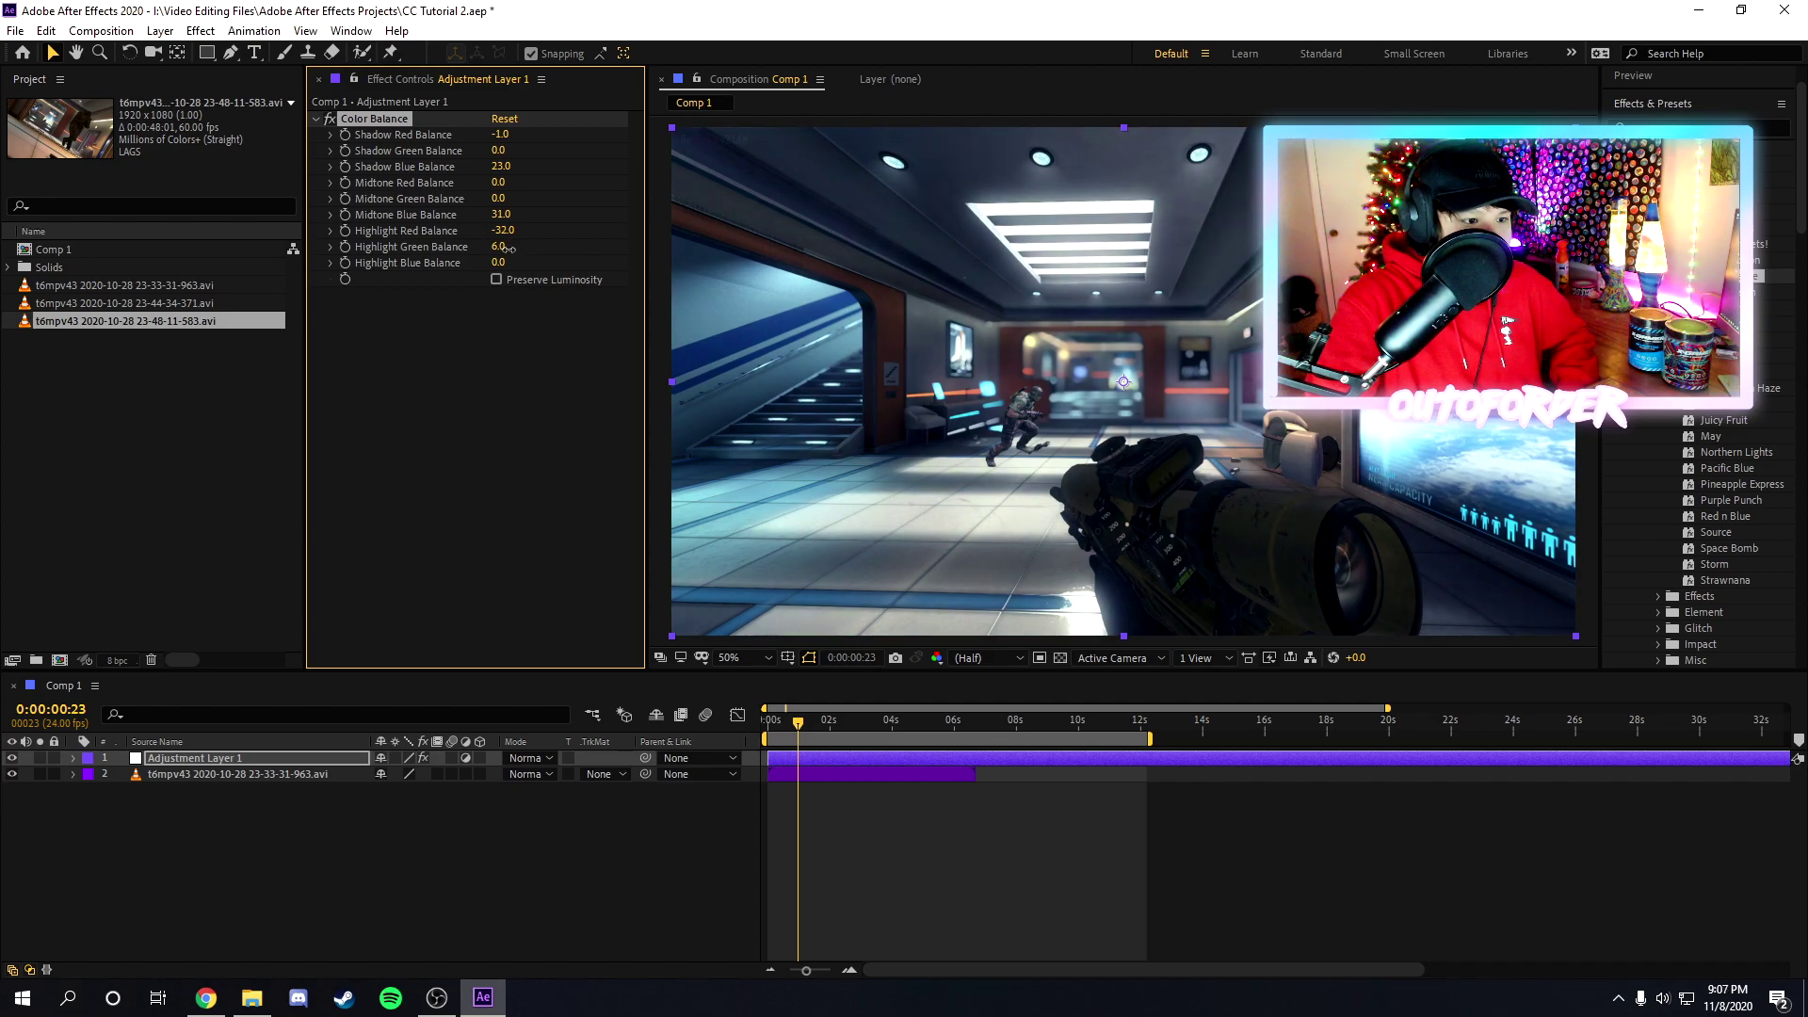
{"action": "left_click", "coordinate": [810, 729]}
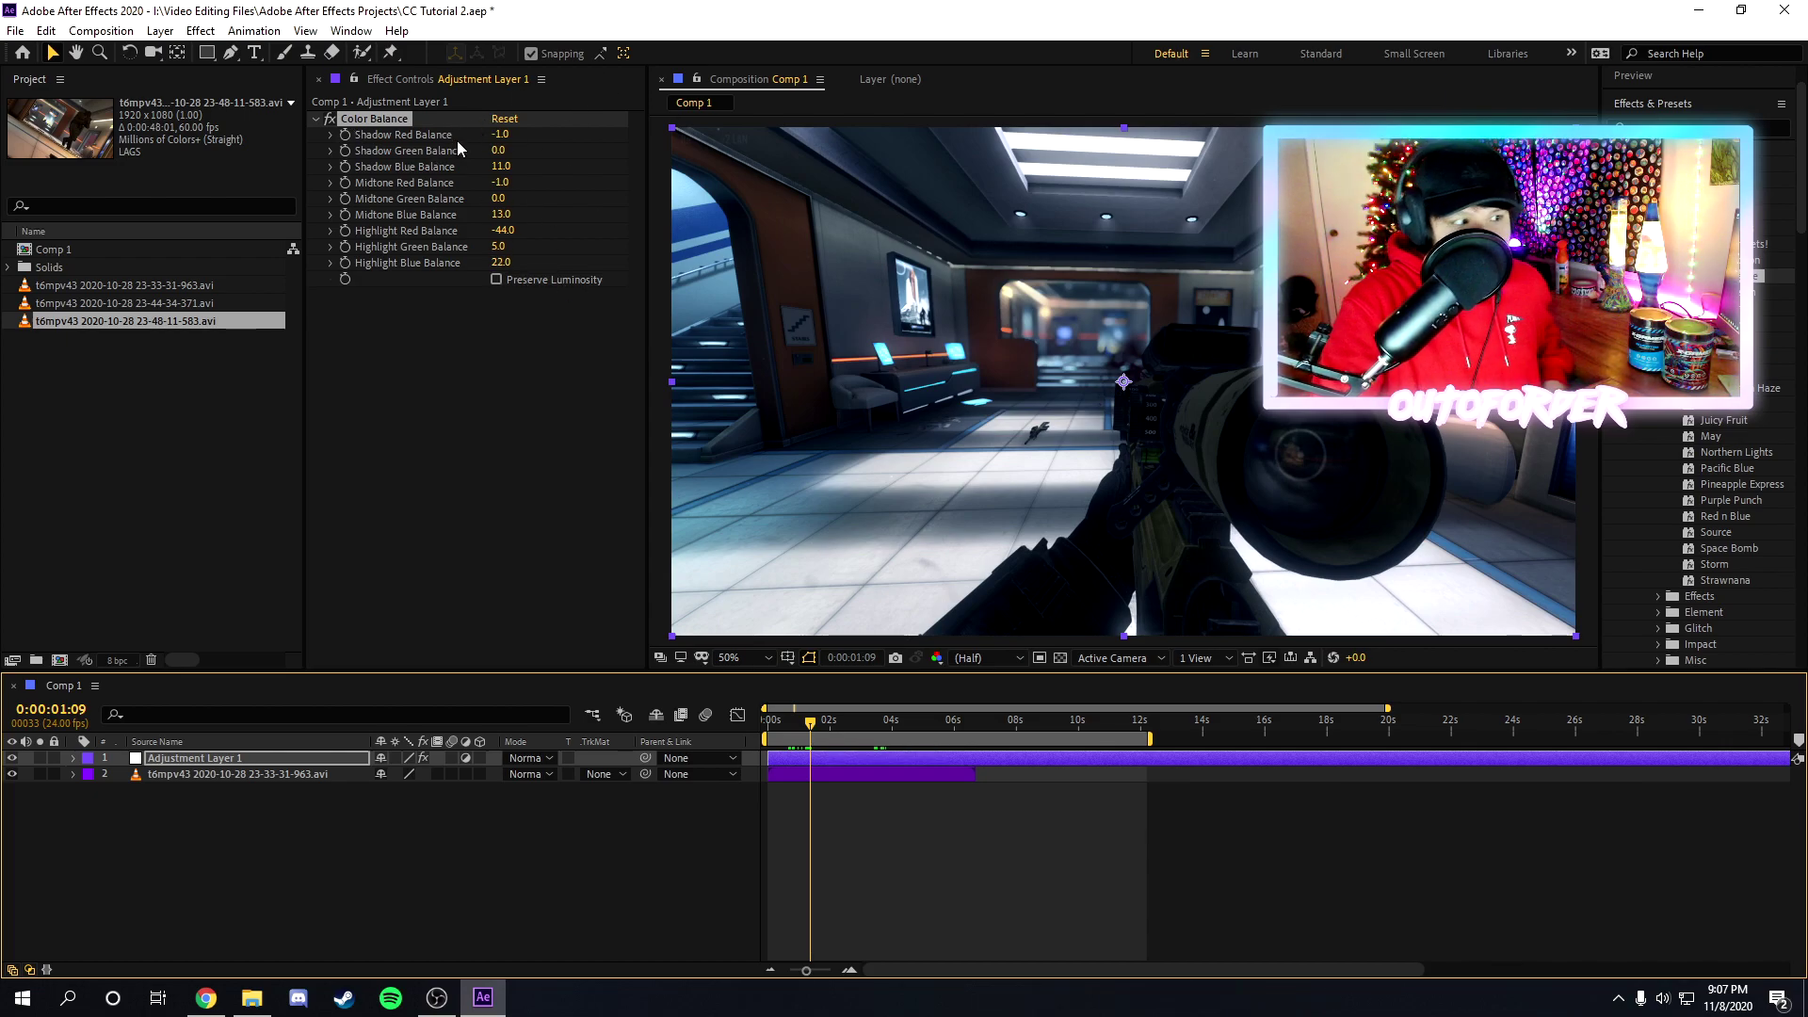
{"action": "left_click_drag", "start_coordinate": [504, 134], "coordinate": [221, 180]}
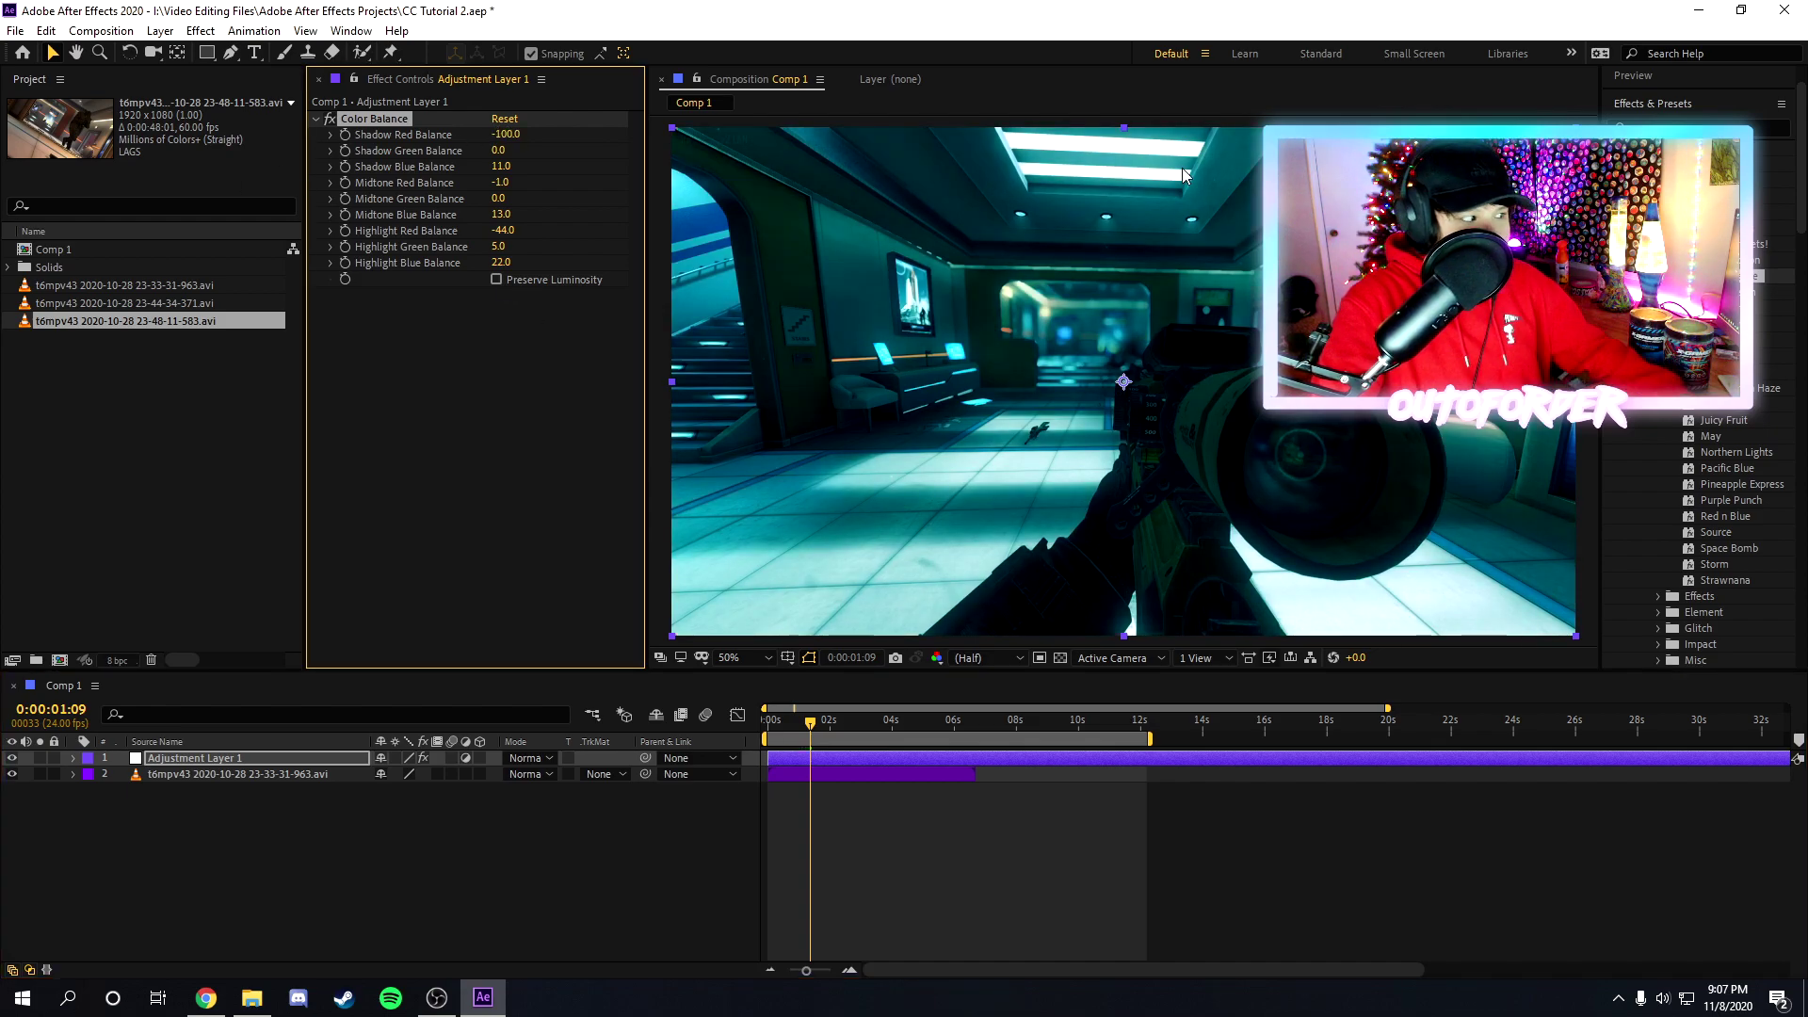
{"action": "key", "text": "ctrl+z"}
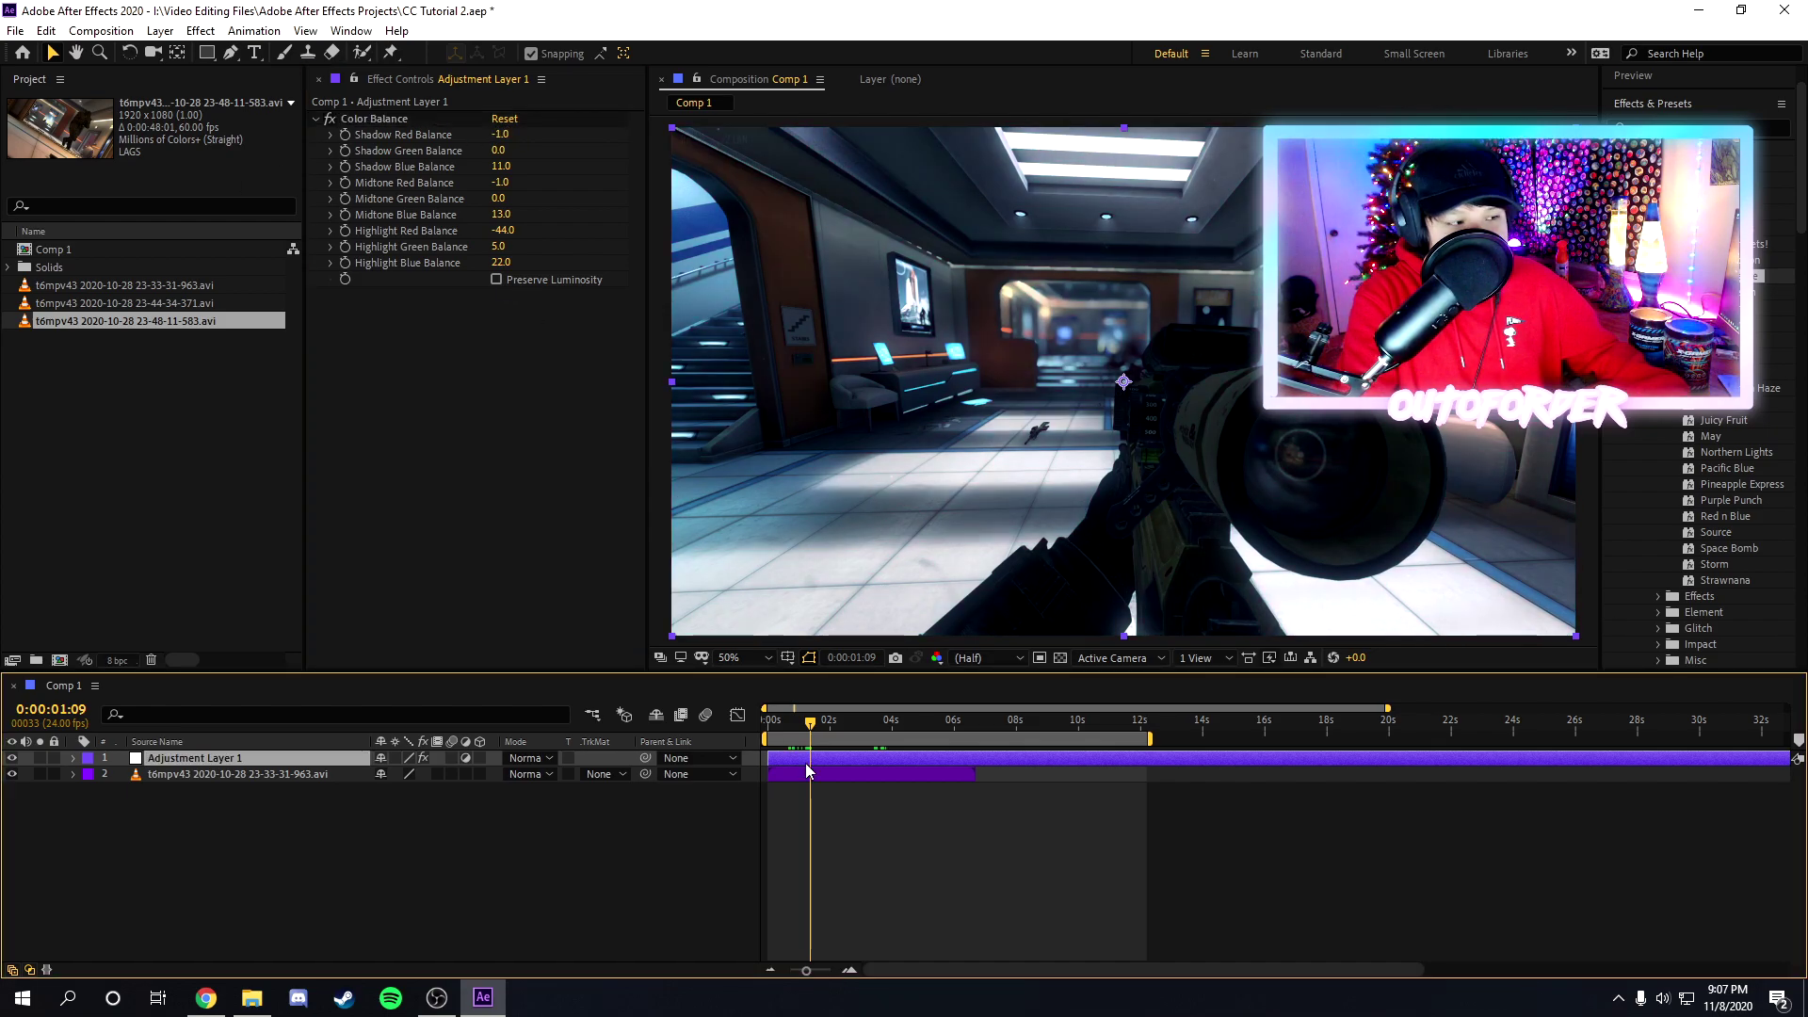
Step: Apply Curves to the adjustment layer, darkening the shadows and lifting the highlights
{"action": "key", "text": "ctrl+space"}
{"action": "type", "text": "c"}
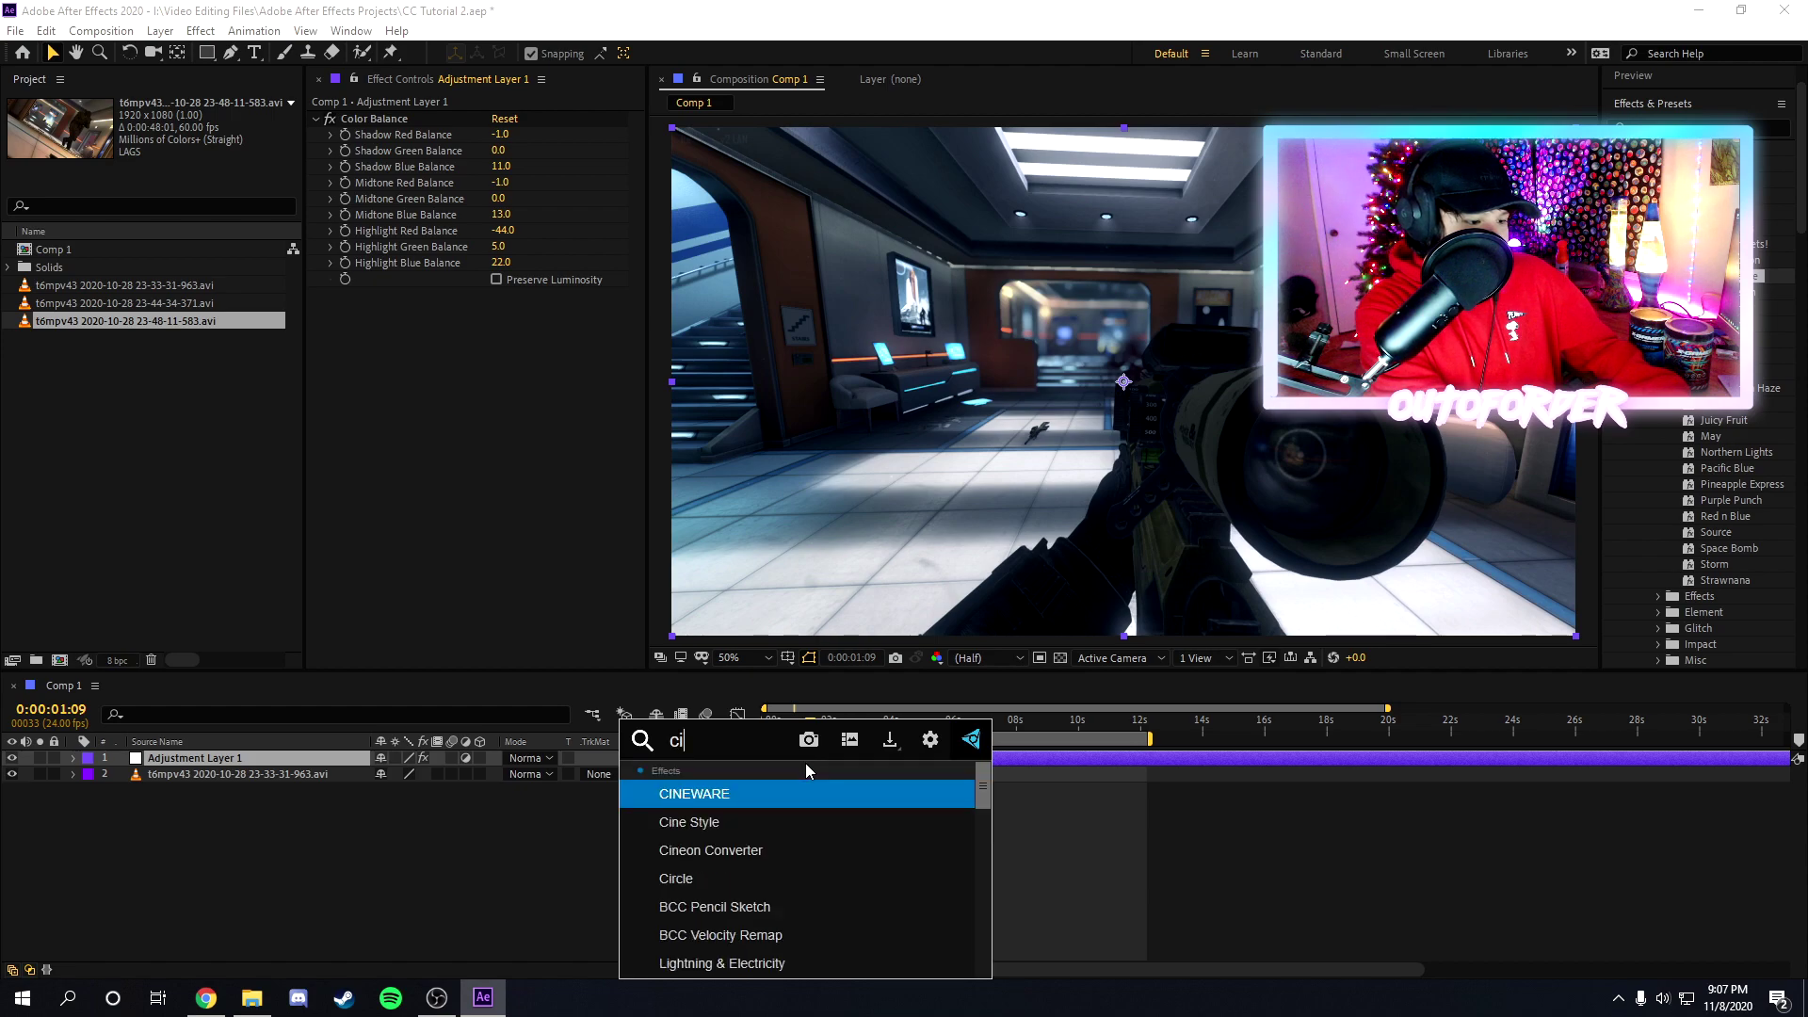
{"action": "type", "text": "urves"}
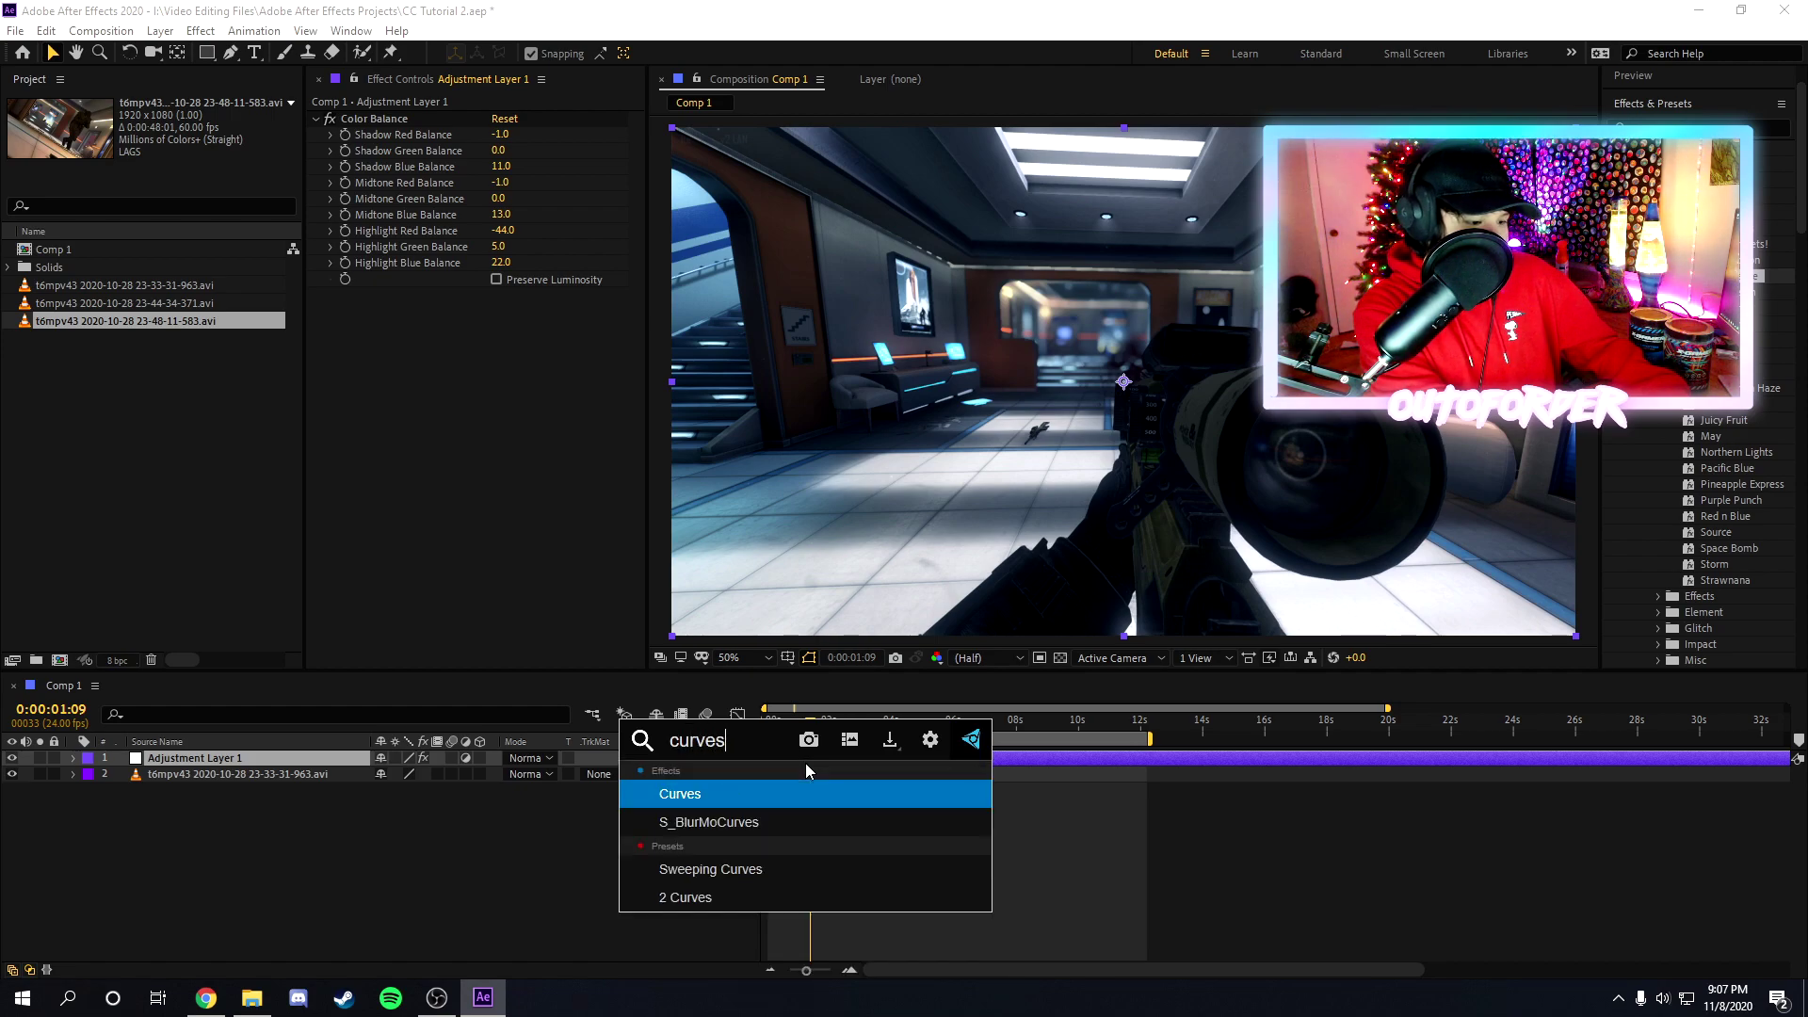
{"action": "key", "text": "Return"}
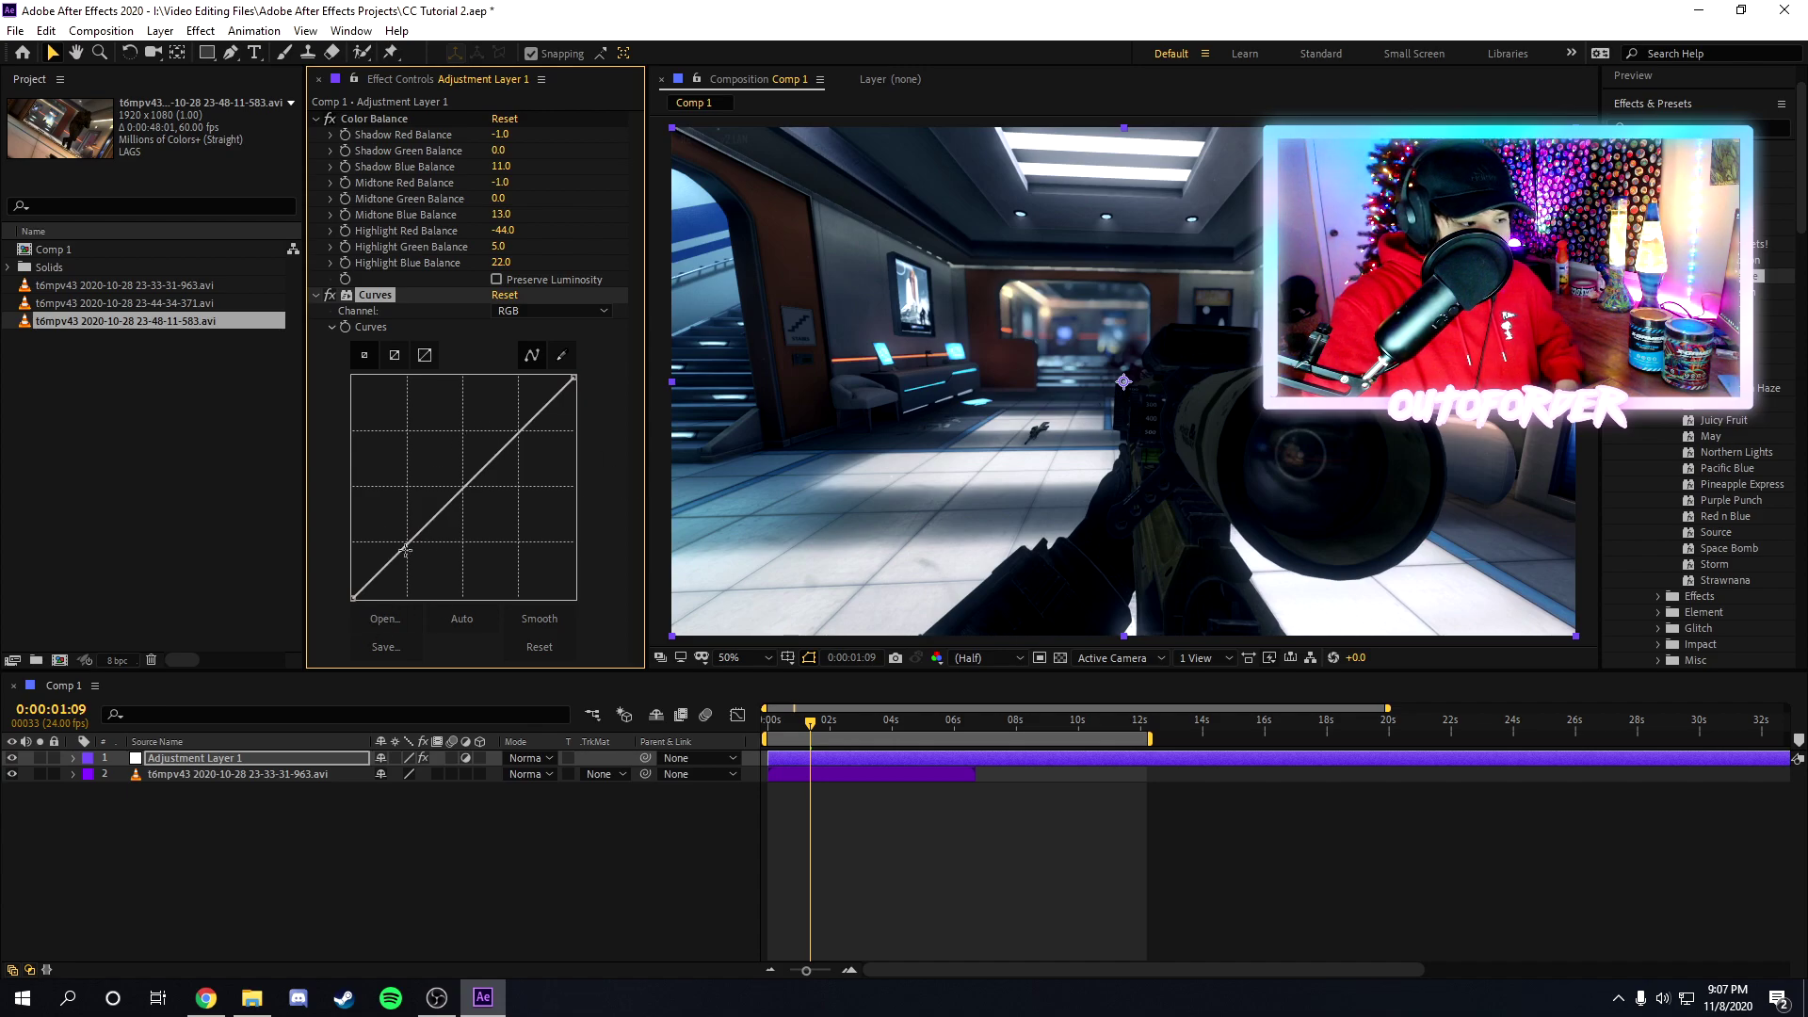
{"action": "left_click_drag", "start_coordinate": [406, 543], "coordinate": [409, 554]}
{"action": "left_click_drag", "start_coordinate": [534, 426], "coordinate": [512, 425]}
{"action": "left_click_drag", "start_coordinate": [810, 721], "coordinate": [862, 725]}
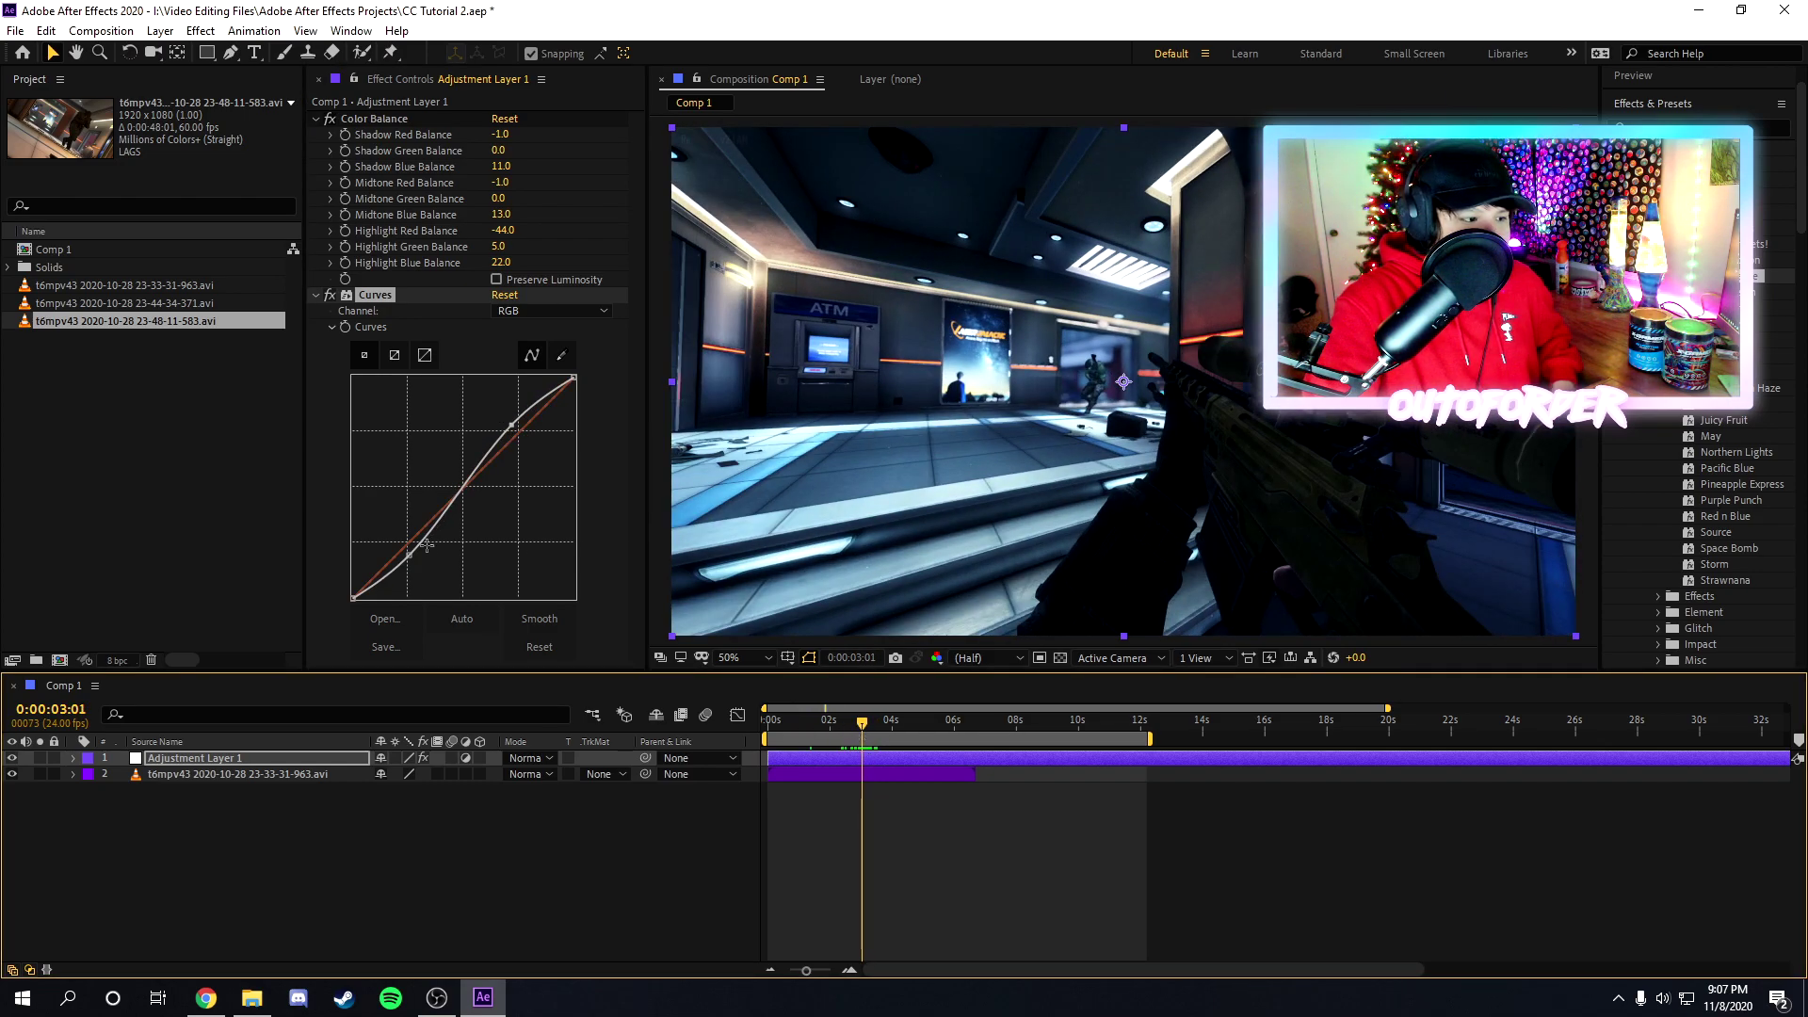
Step: Refine the RGB curve with extra lower points into a gentle contrast S
{"action": "left_click_drag", "start_coordinate": [409, 555], "coordinate": [396, 563]}
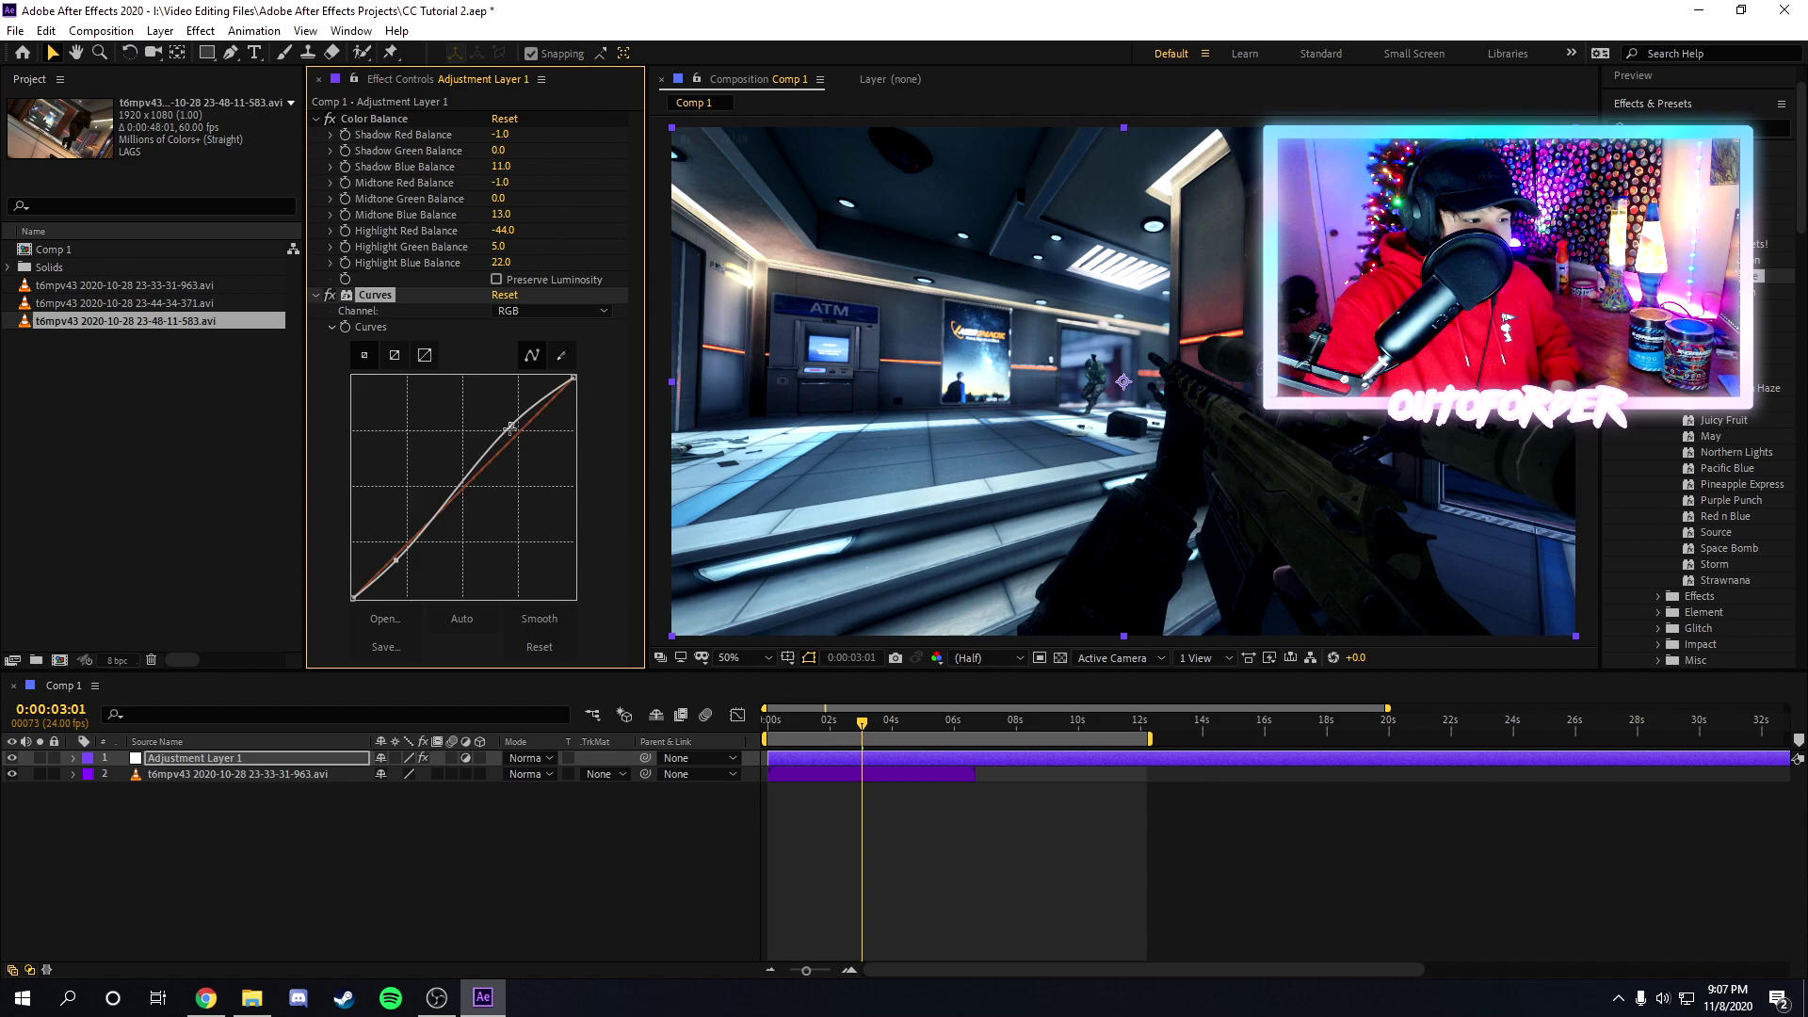
{"action": "left_click_drag", "start_coordinate": [511, 425], "coordinate": [492, 422]}
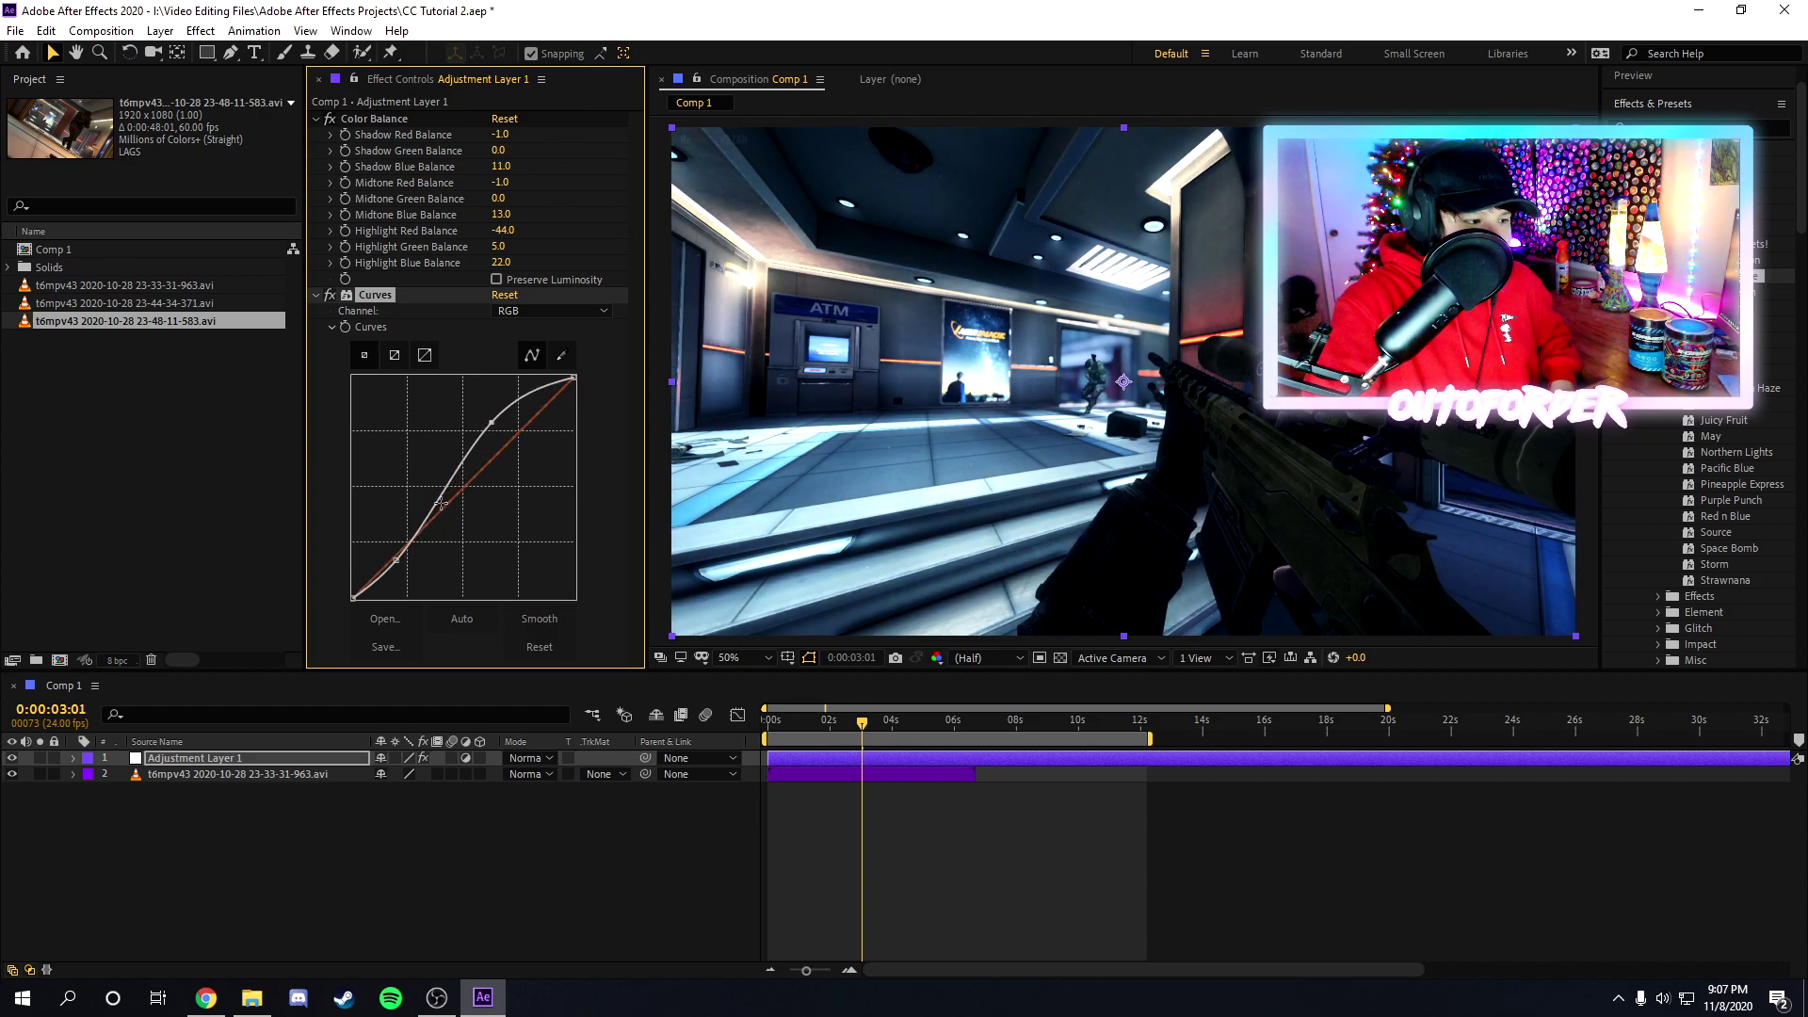
{"action": "left_click_drag", "start_coordinate": [436, 514], "coordinate": [429, 507]}
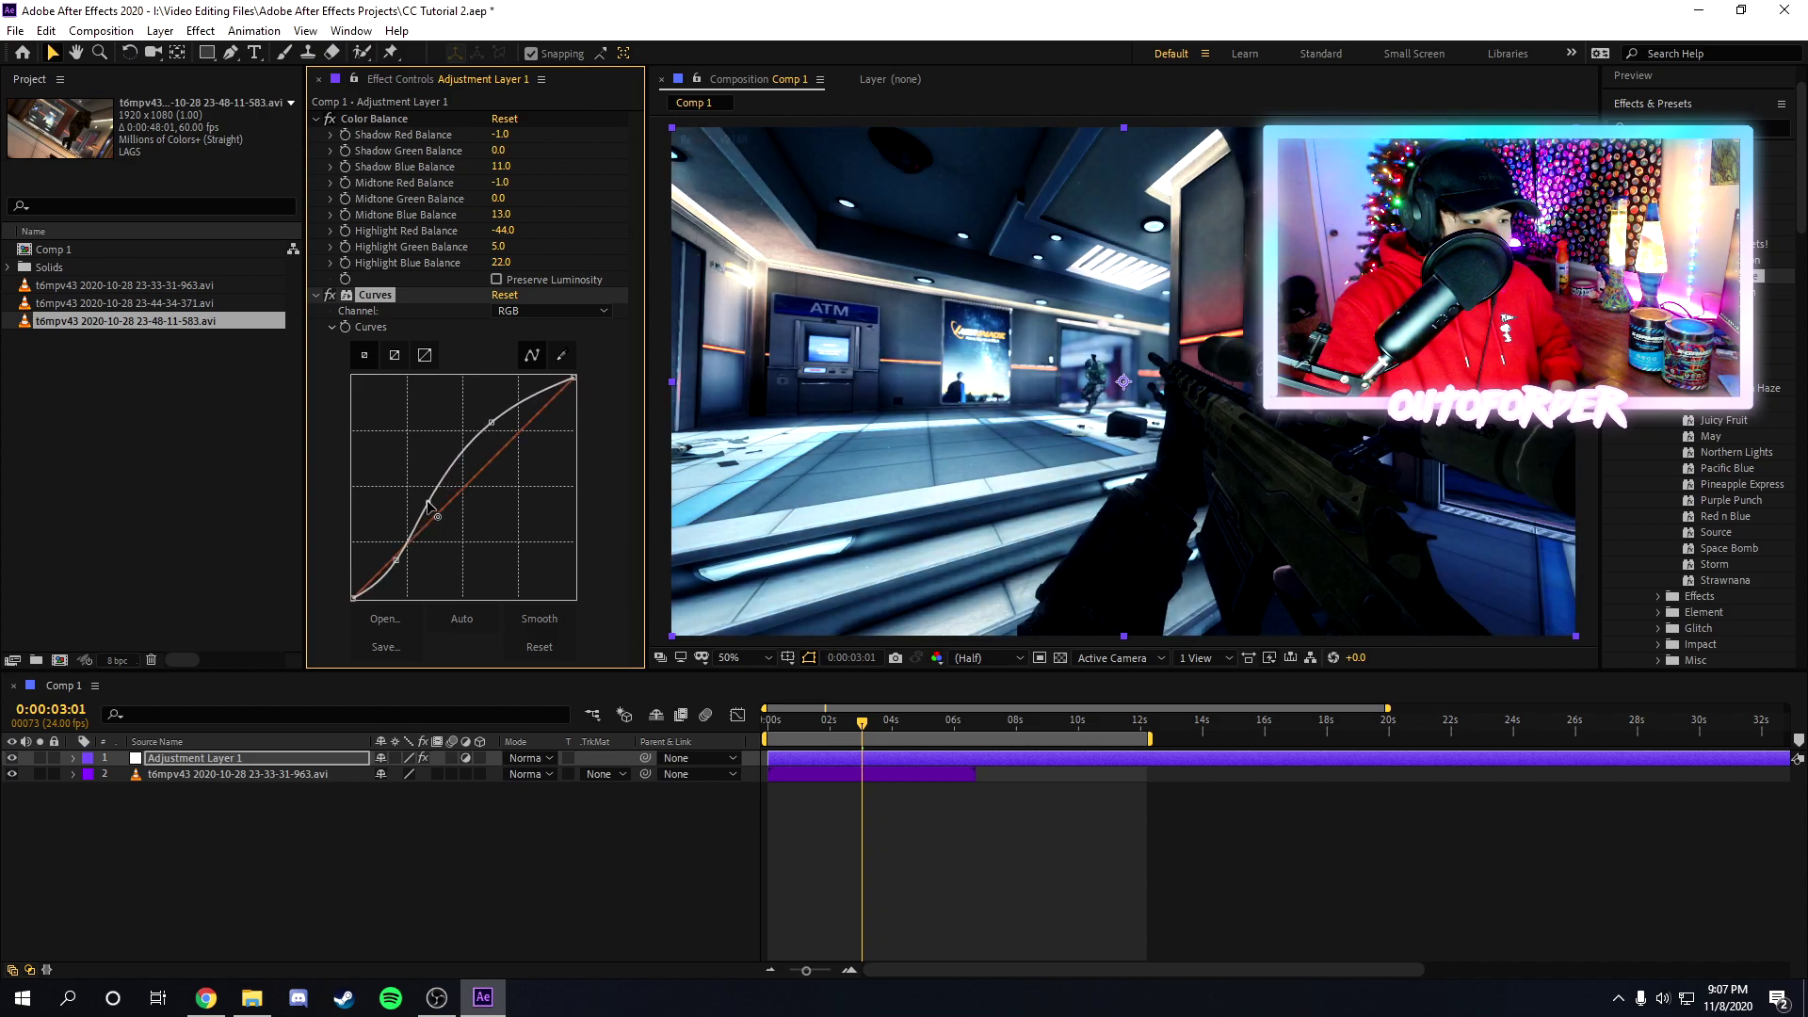
{"action": "left_click", "coordinate": [365, 595]}
{"action": "left_click_drag", "start_coordinate": [898, 732], "coordinate": [943, 732]}
{"action": "left_click_drag", "start_coordinate": [492, 422], "coordinate": [507, 434]}
{"action": "left_click_drag", "start_coordinate": [428, 501], "coordinate": [396, 560]}
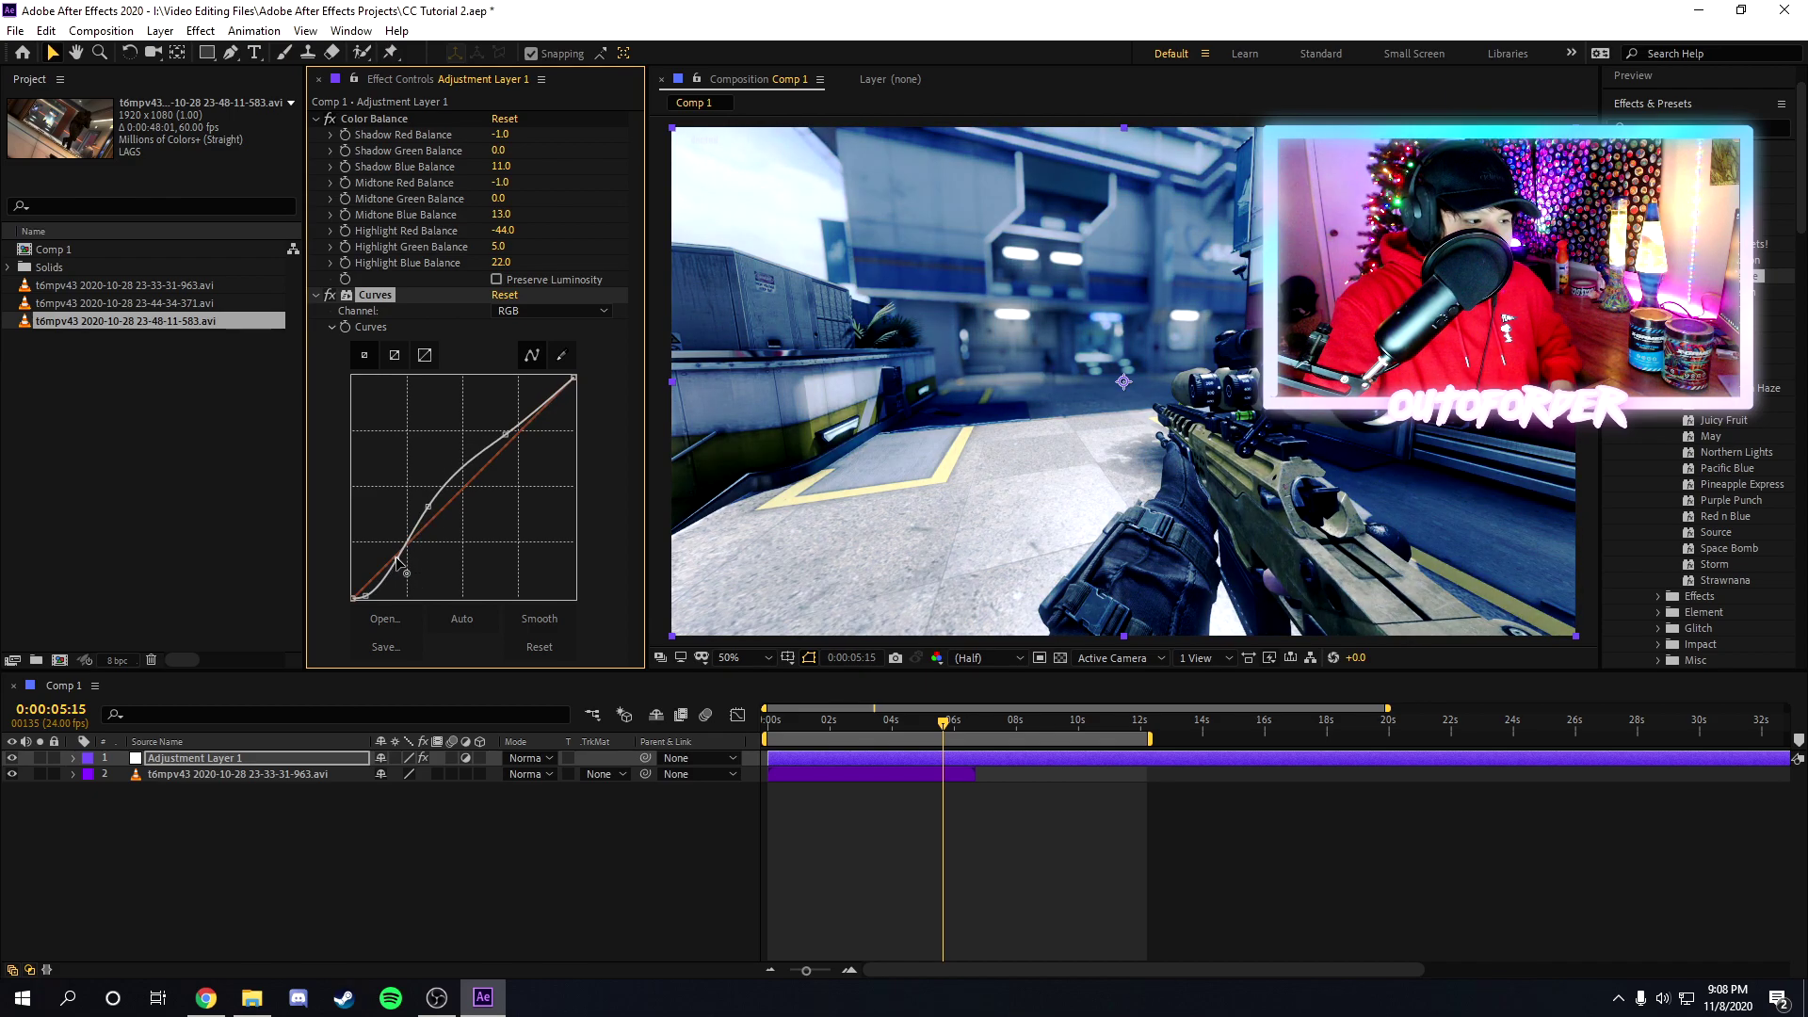
{"action": "left_click_drag", "start_coordinate": [429, 502], "coordinate": [446, 501]}
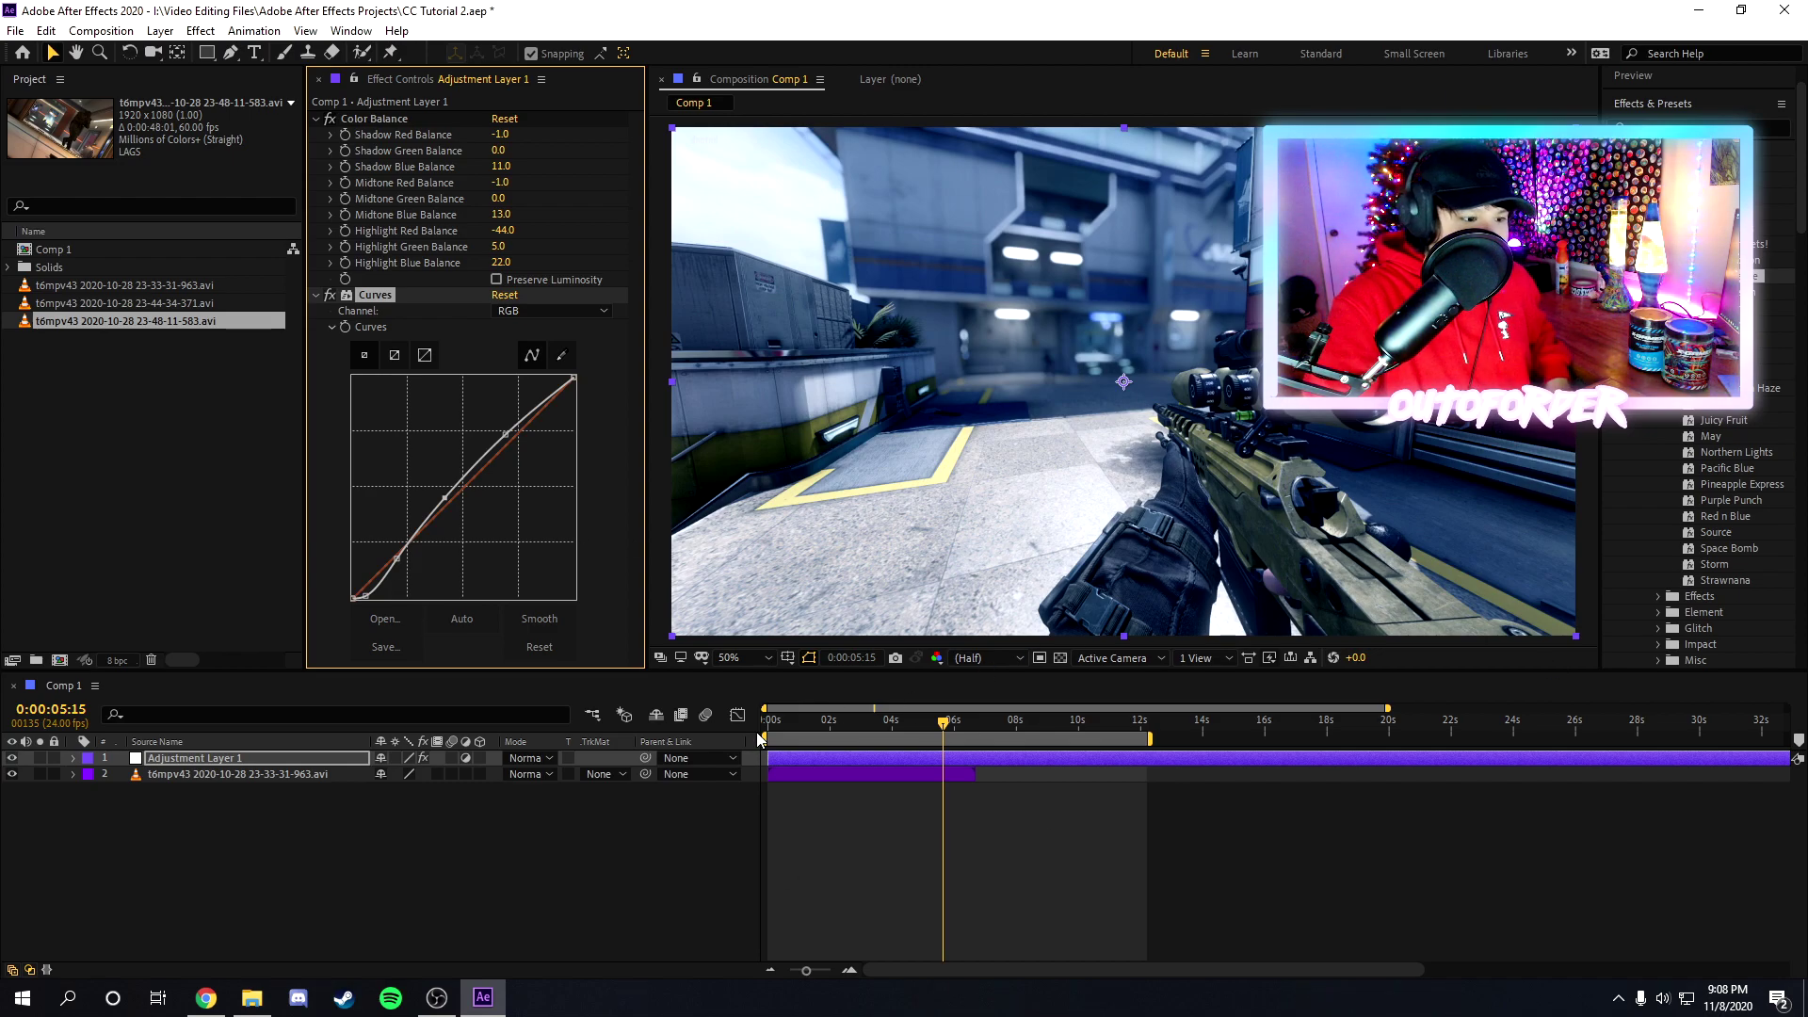
Step: Play back the gameplay clip with its Color Balance and Curves grade
{"action": "key", "text": "space"}
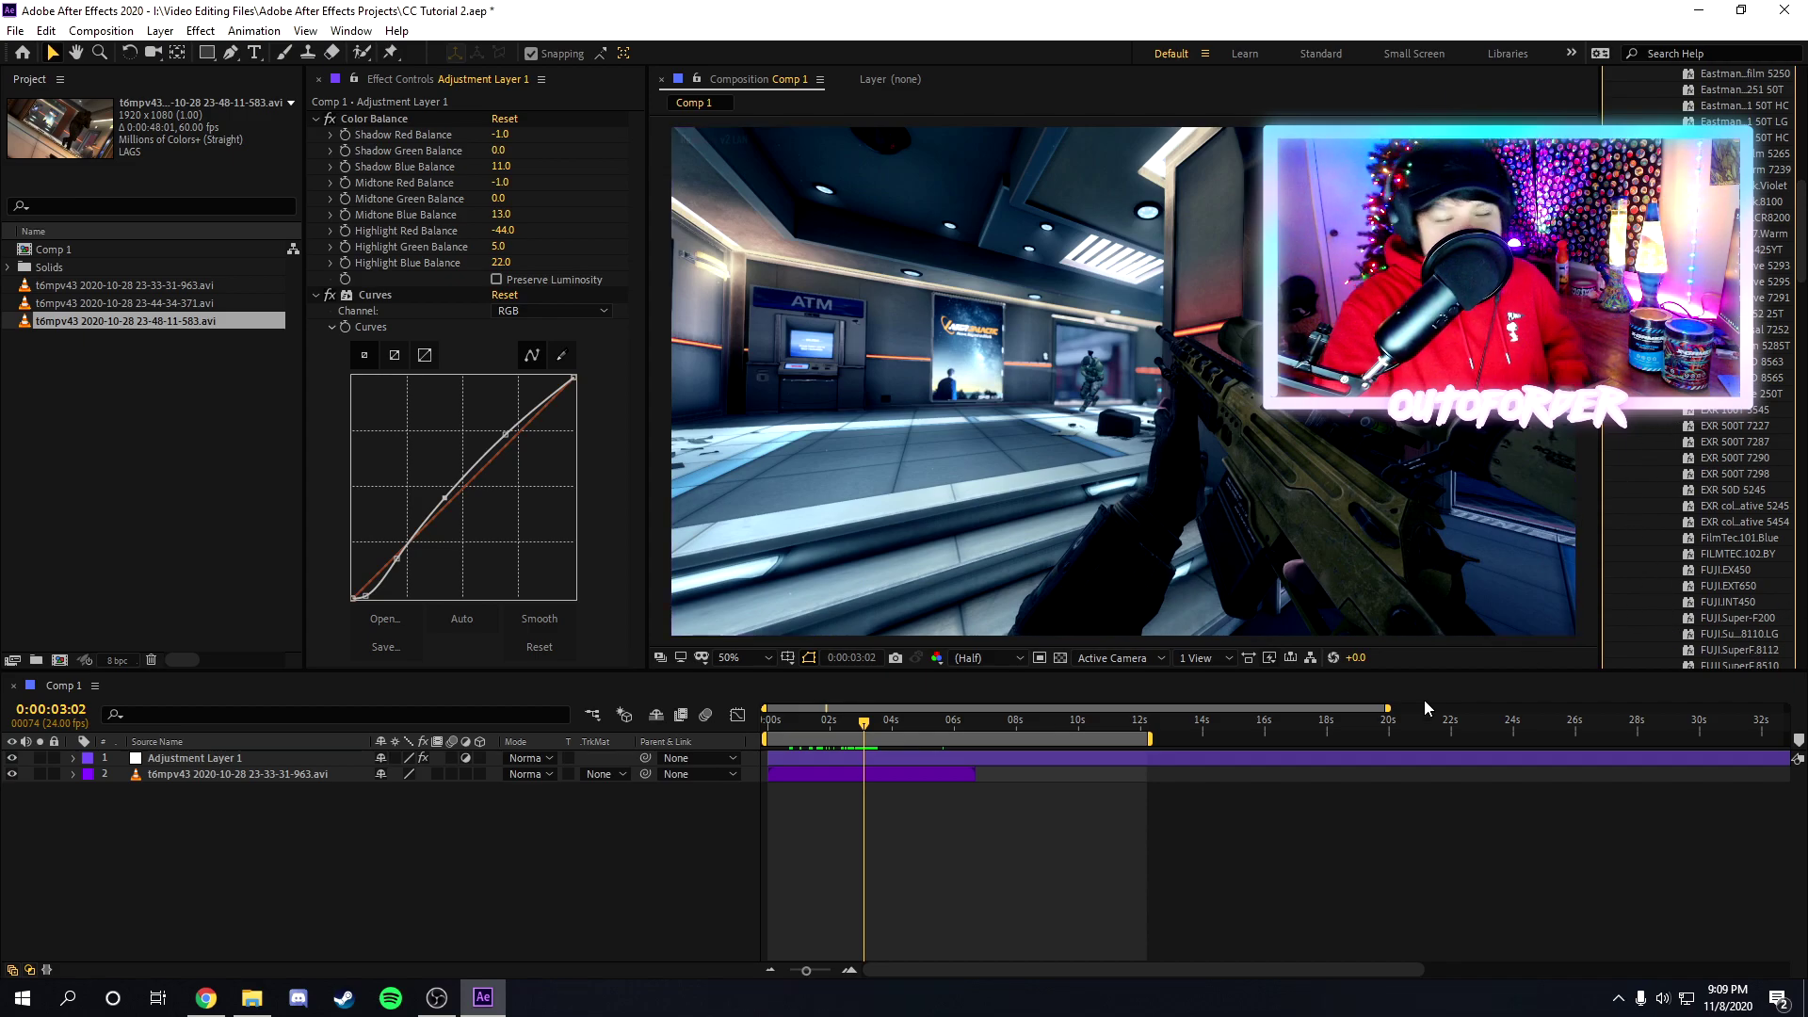
Step: Try the EXR 100T 5545 and another film LUT preset on the adjustment layer, undoing each
{"action": "scroll", "coordinate": [1730, 411], "scroll_direction": "up", "scroll_amount": 5}
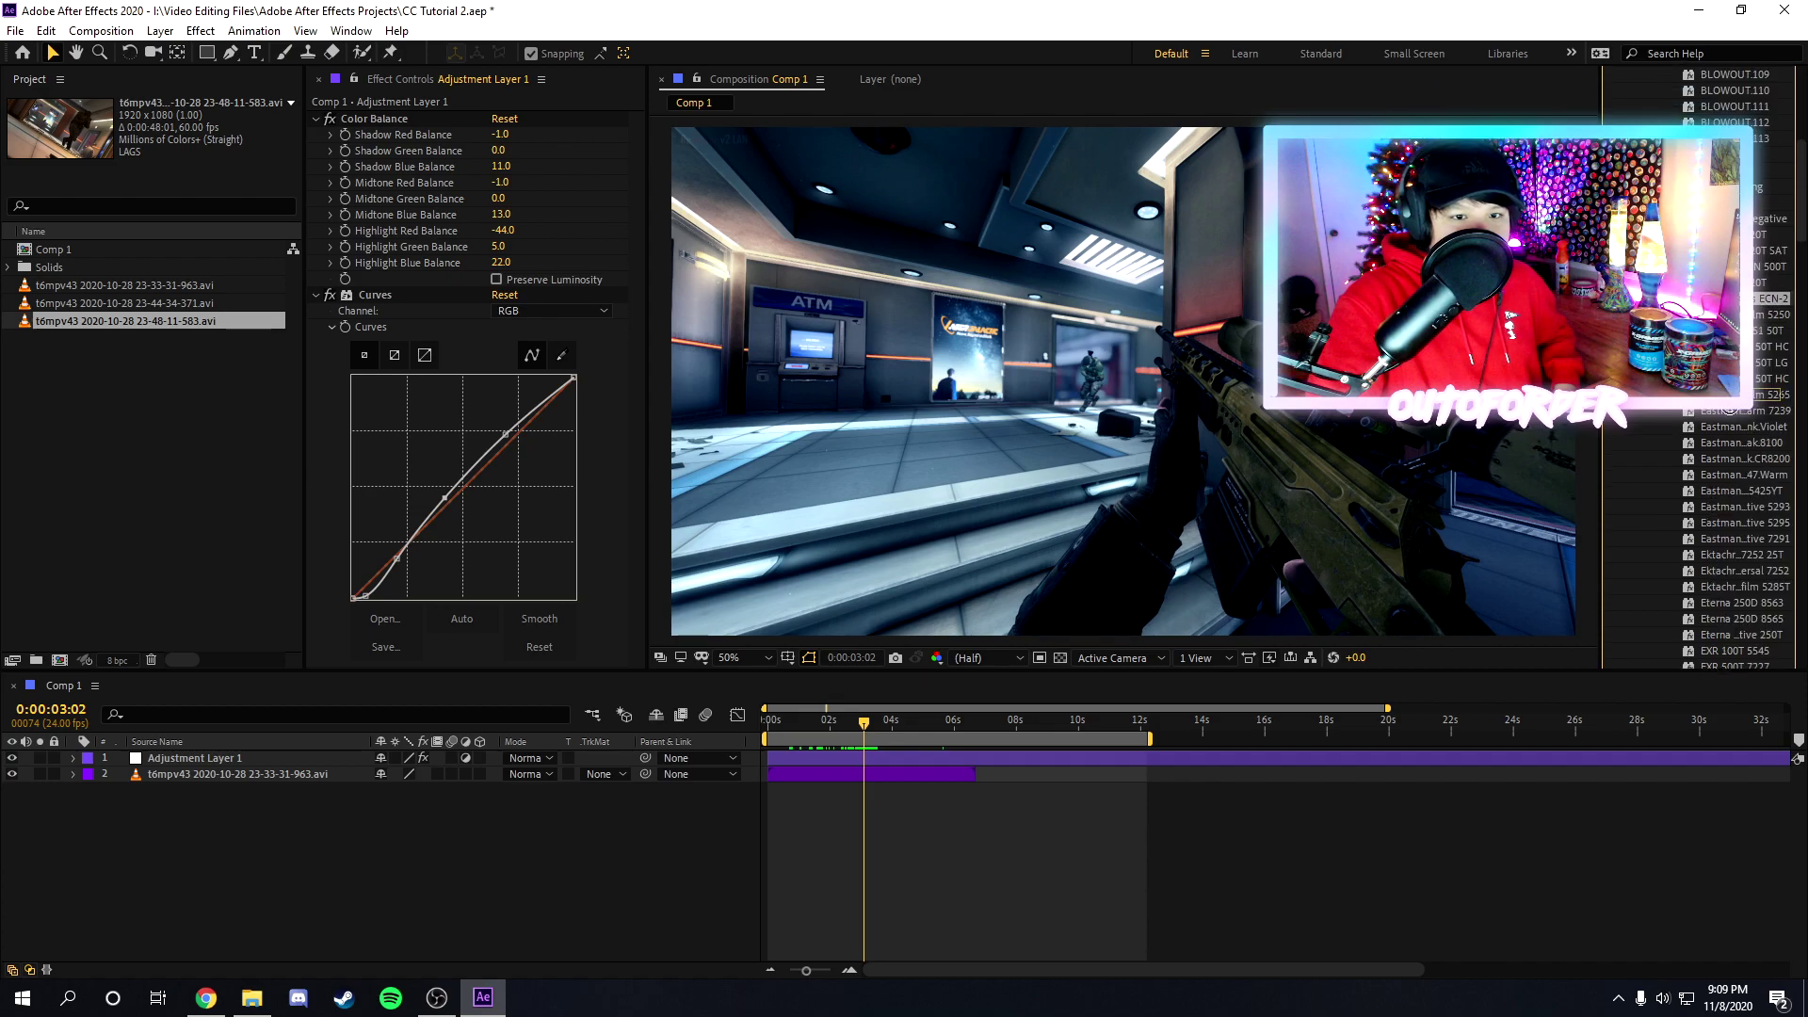
{"action": "scroll", "coordinate": [1738, 377], "scroll_direction": "down", "scroll_amount": 7}
{"action": "left_click_drag", "start_coordinate": [982, 842], "coordinate": [892, 759]}
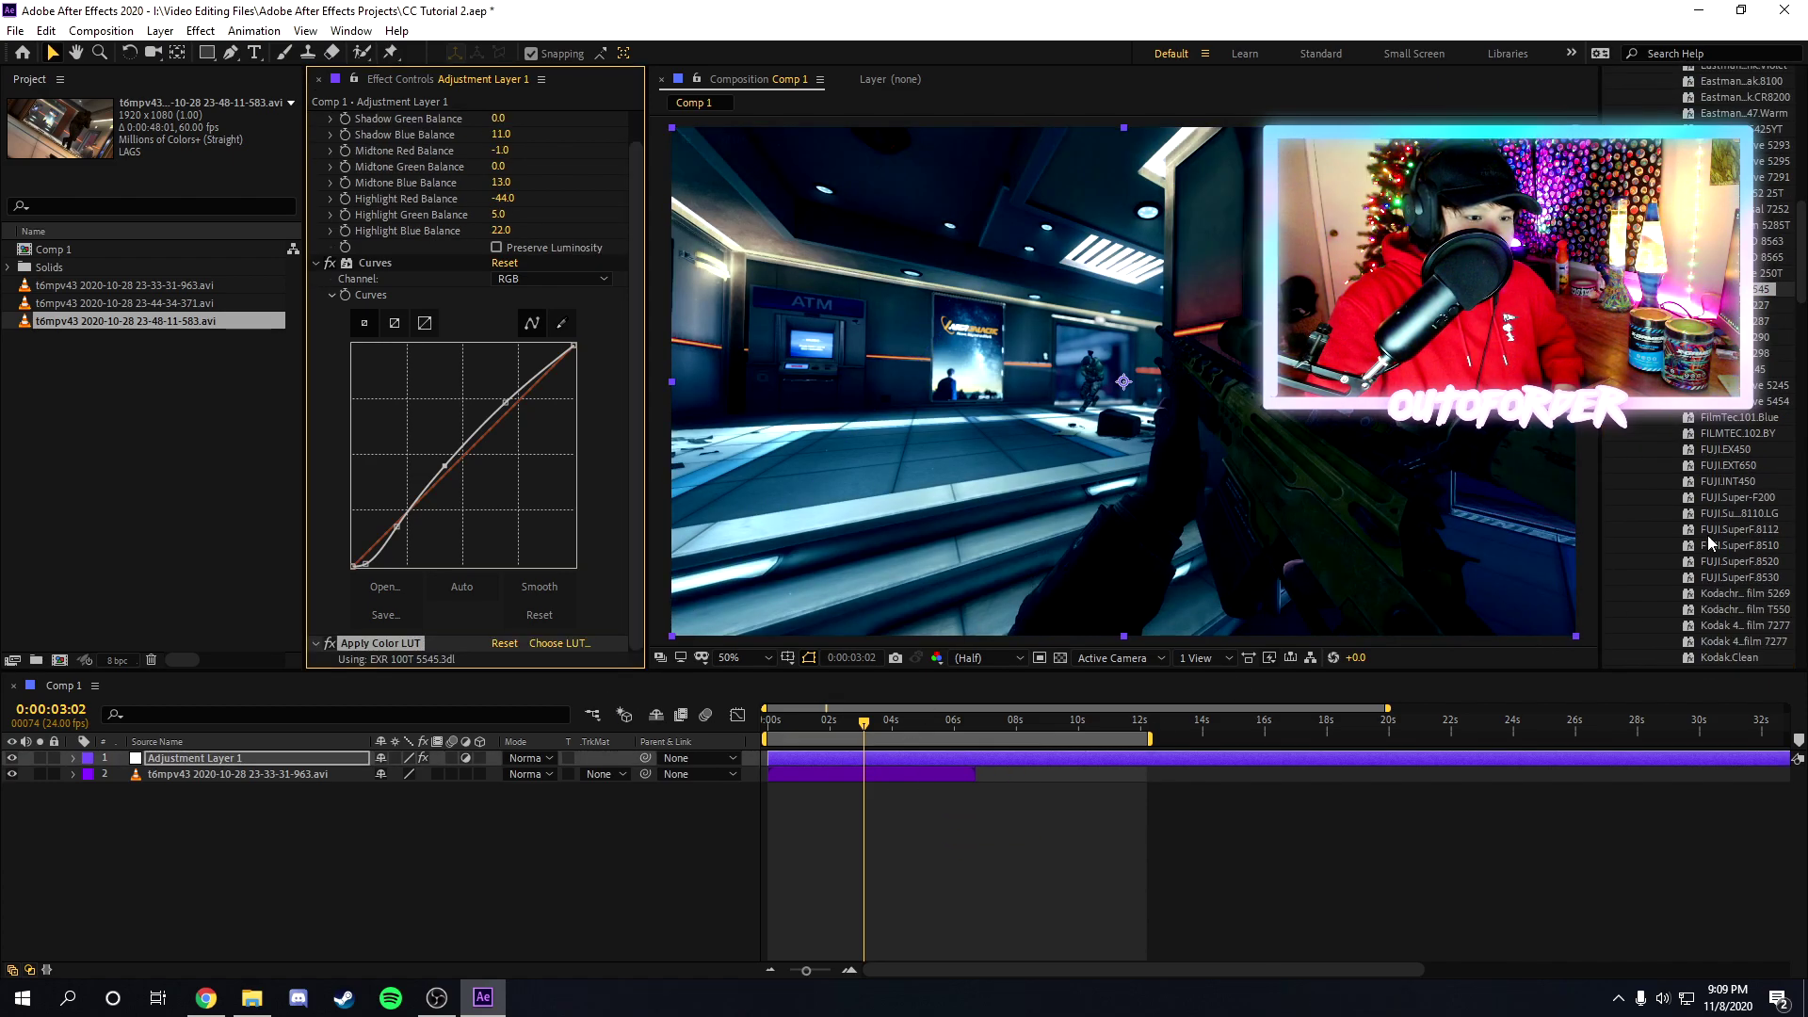
{"action": "key", "text": "ctrl+z"}
{"action": "left_click_drag", "start_coordinate": [1723, 321], "coordinate": [912, 768]}
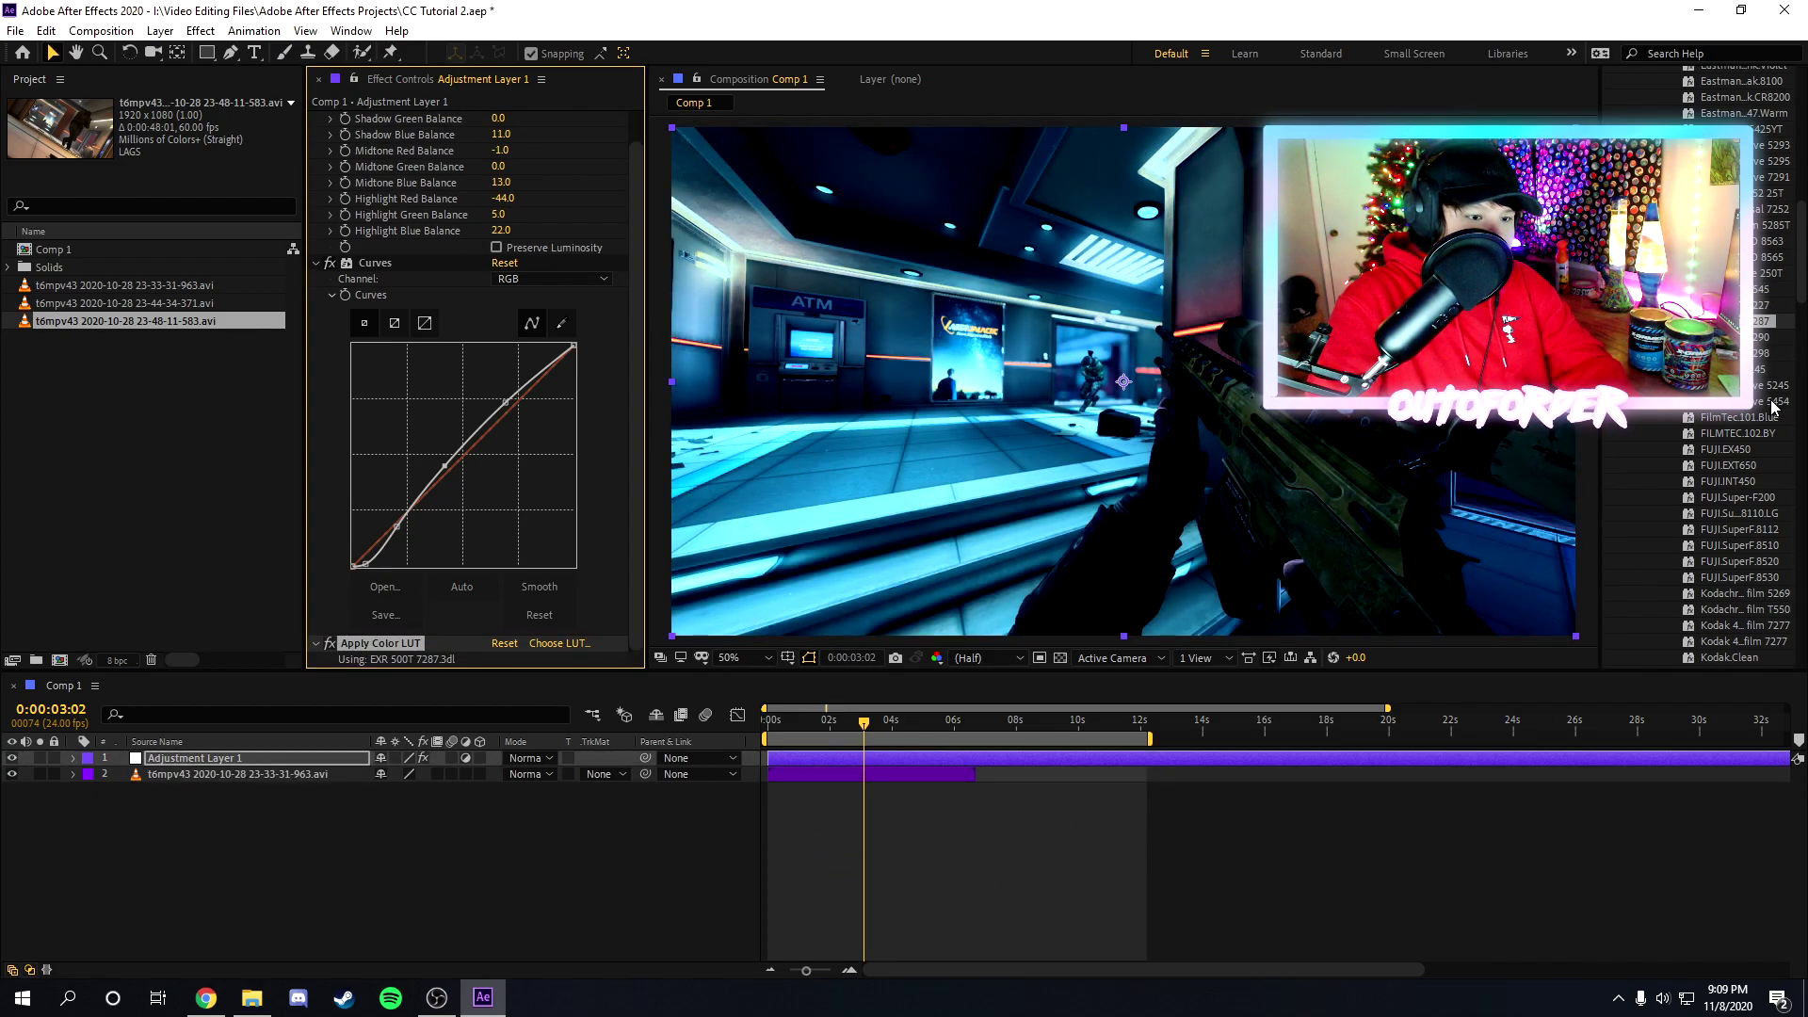
{"action": "key", "text": "ctrl+z"}
Step: Test further film LUT presets, including Eastman Color Negative, undoing them to keep comparing
{"action": "left_click_drag", "start_coordinate": [1413, 602], "coordinate": [920, 765]}
{"action": "scroll", "coordinate": [1731, 455], "scroll_direction": "up", "scroll_amount": 4}
{"action": "scroll", "coordinate": [1728, 455], "scroll_direction": "up", "scroll_amount": 2}
{"action": "key", "text": "ctrl+z"}
{"action": "left_click_drag", "start_coordinate": [1733, 118], "coordinate": [910, 763]}
{"action": "key", "text": "ctrl+z"}
{"action": "scroll", "coordinate": [1723, 282], "scroll_direction": "up", "scroll_amount": 5}
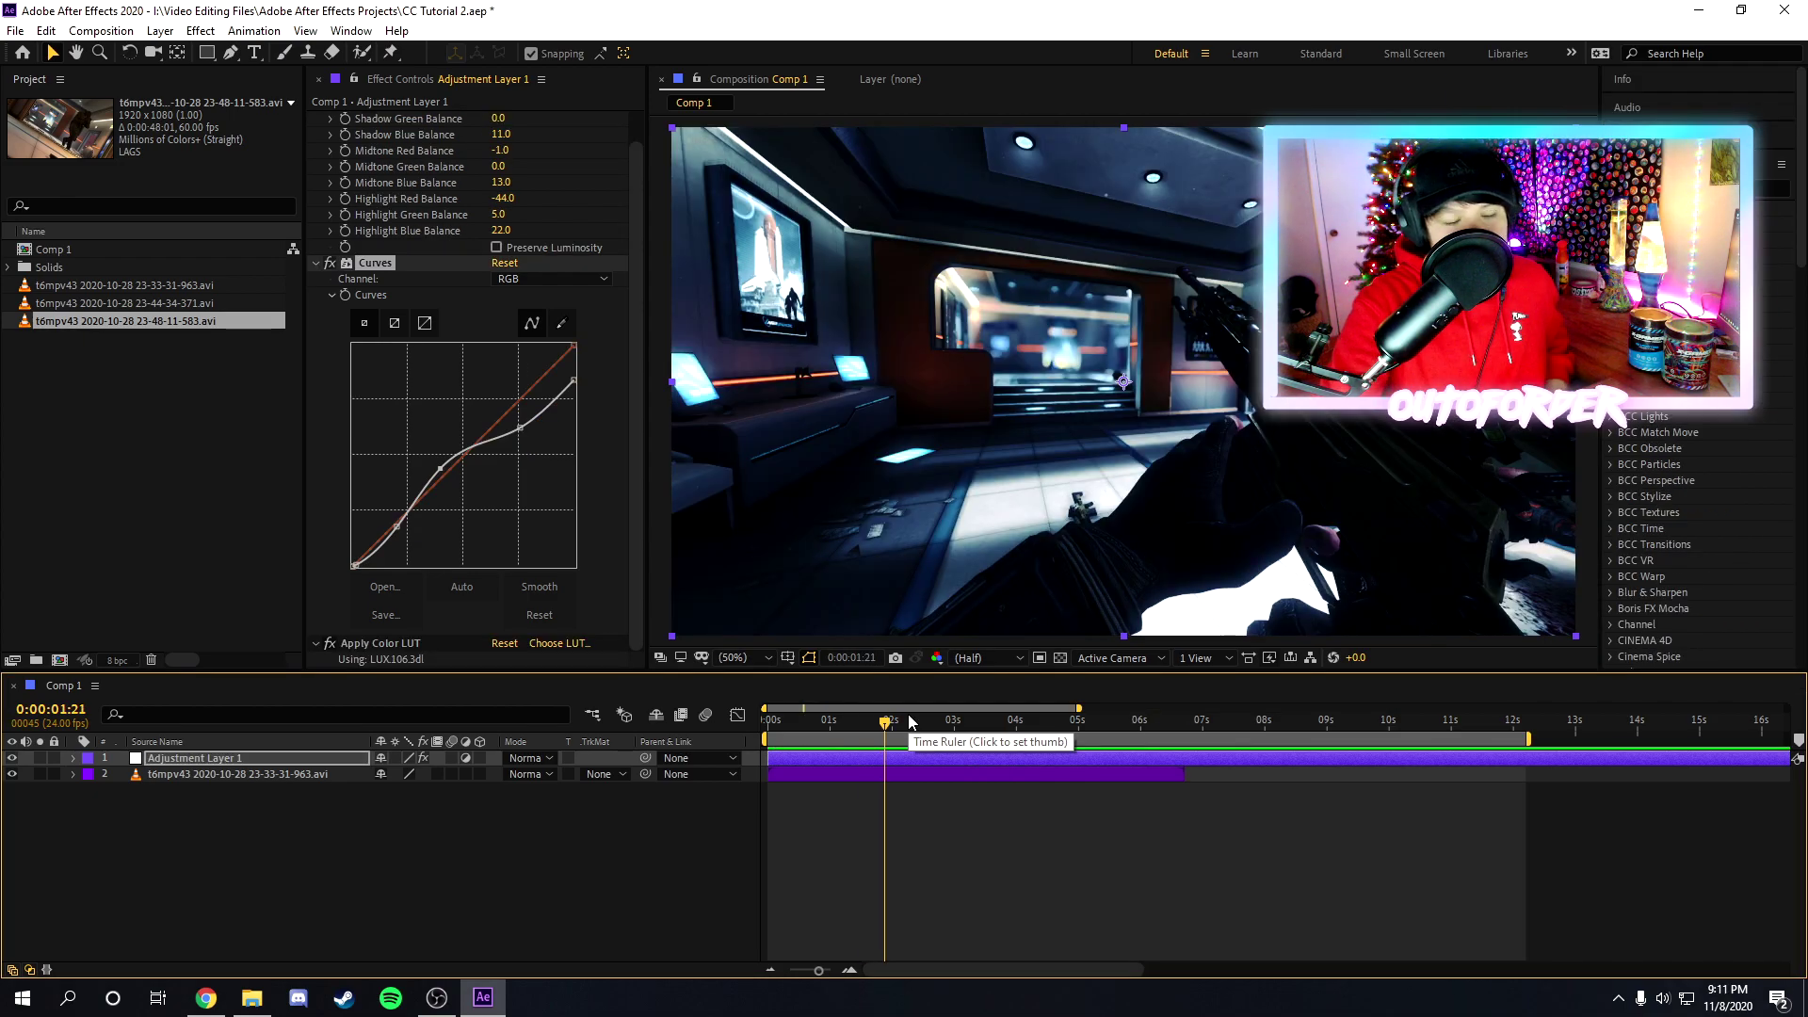
{"action": "left_click", "coordinate": [637, 489]}
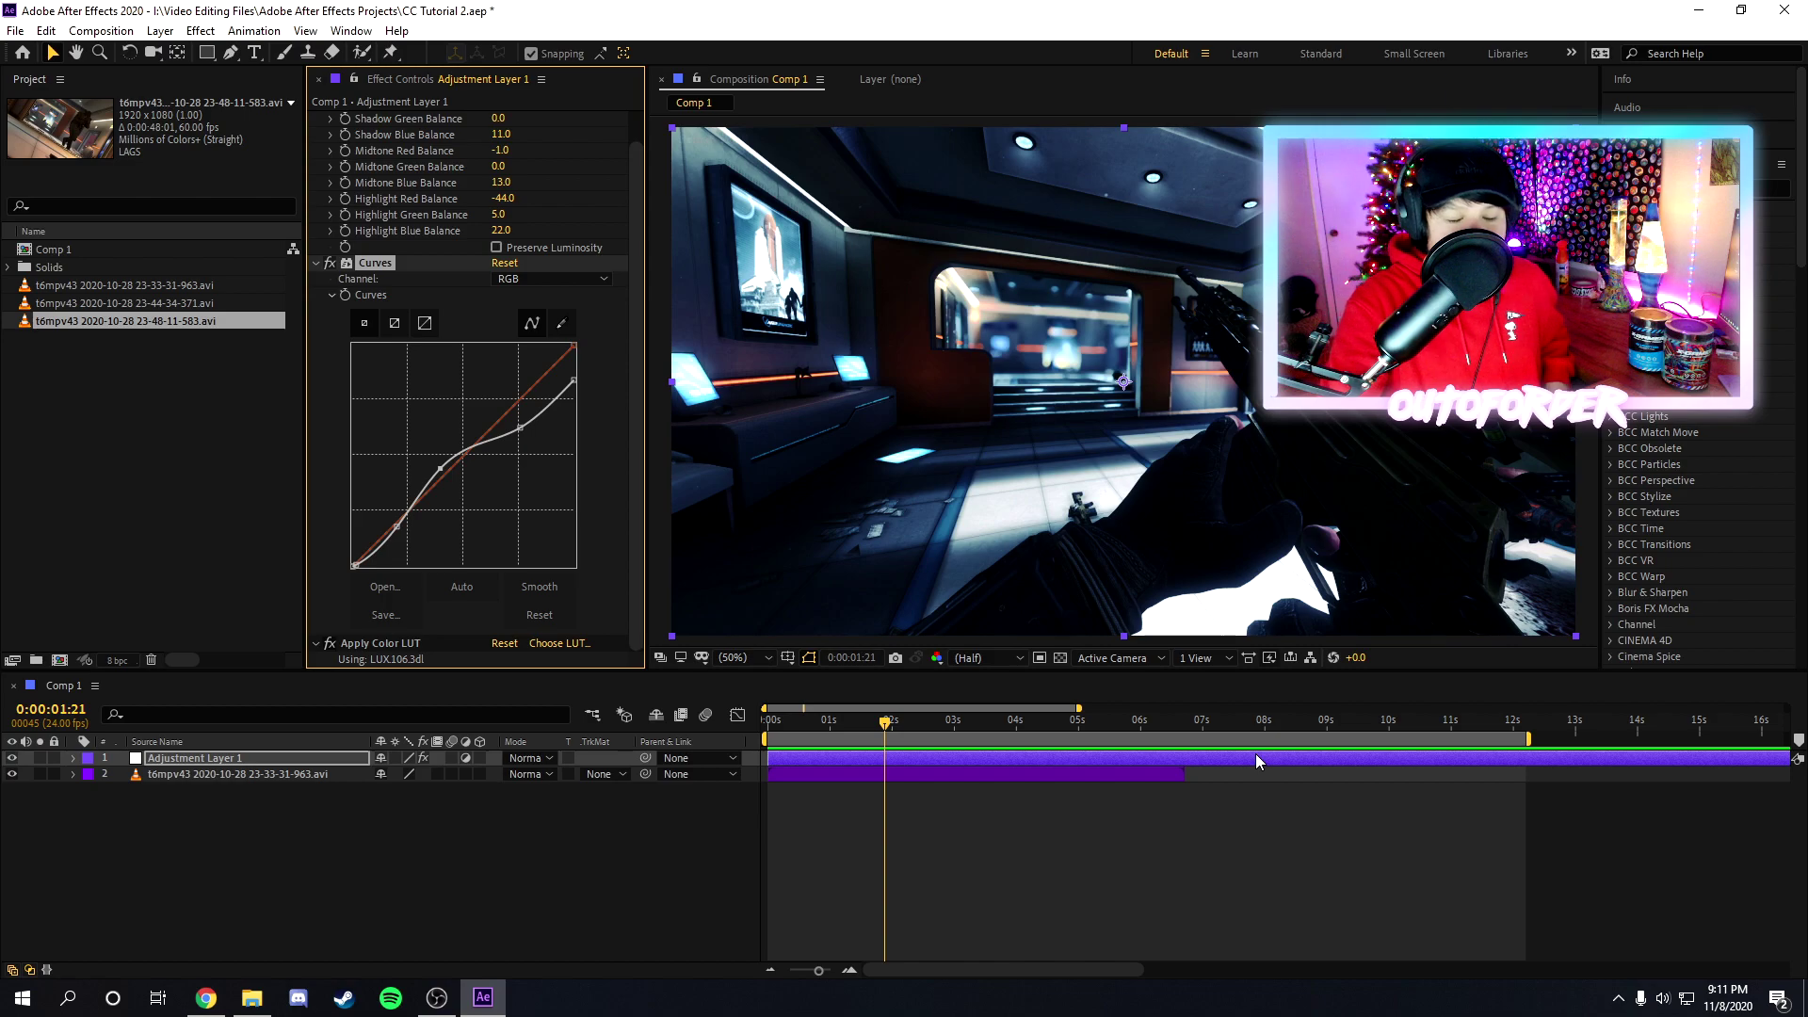
{"action": "left_click", "coordinate": [966, 728]}
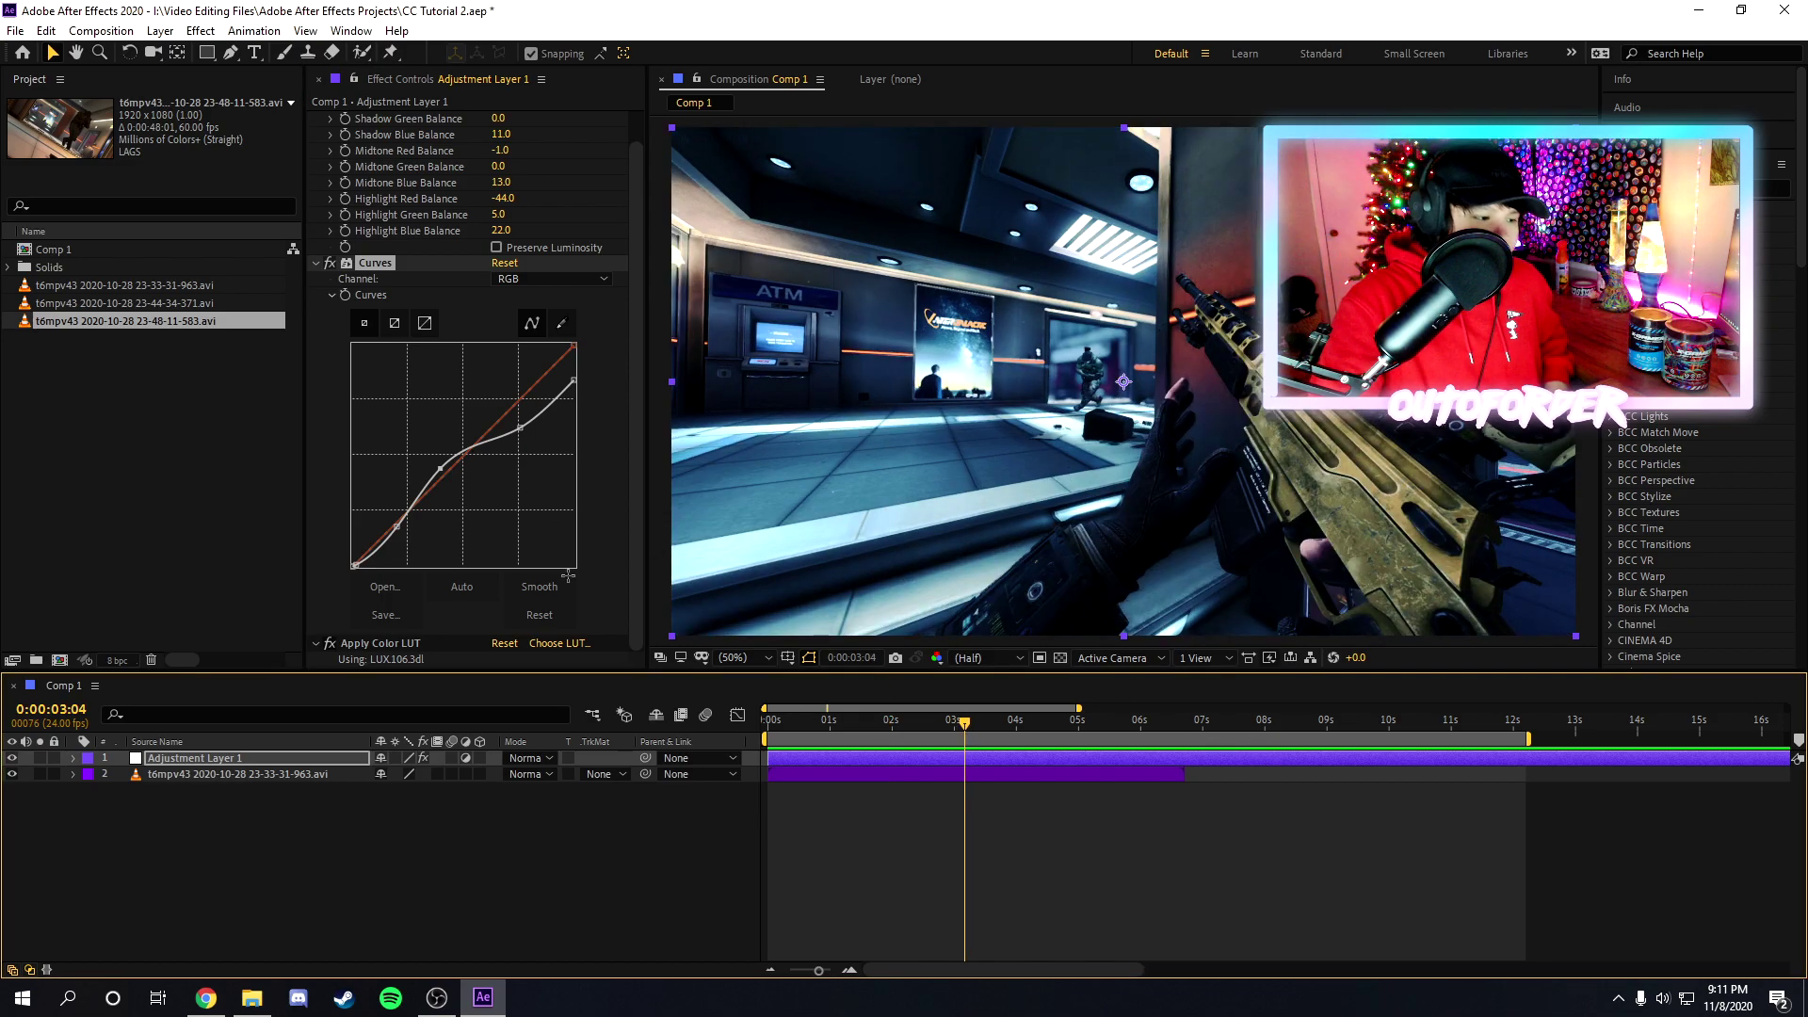
{"action": "left_click_drag", "start_coordinate": [966, 723], "coordinate": [955, 770]}
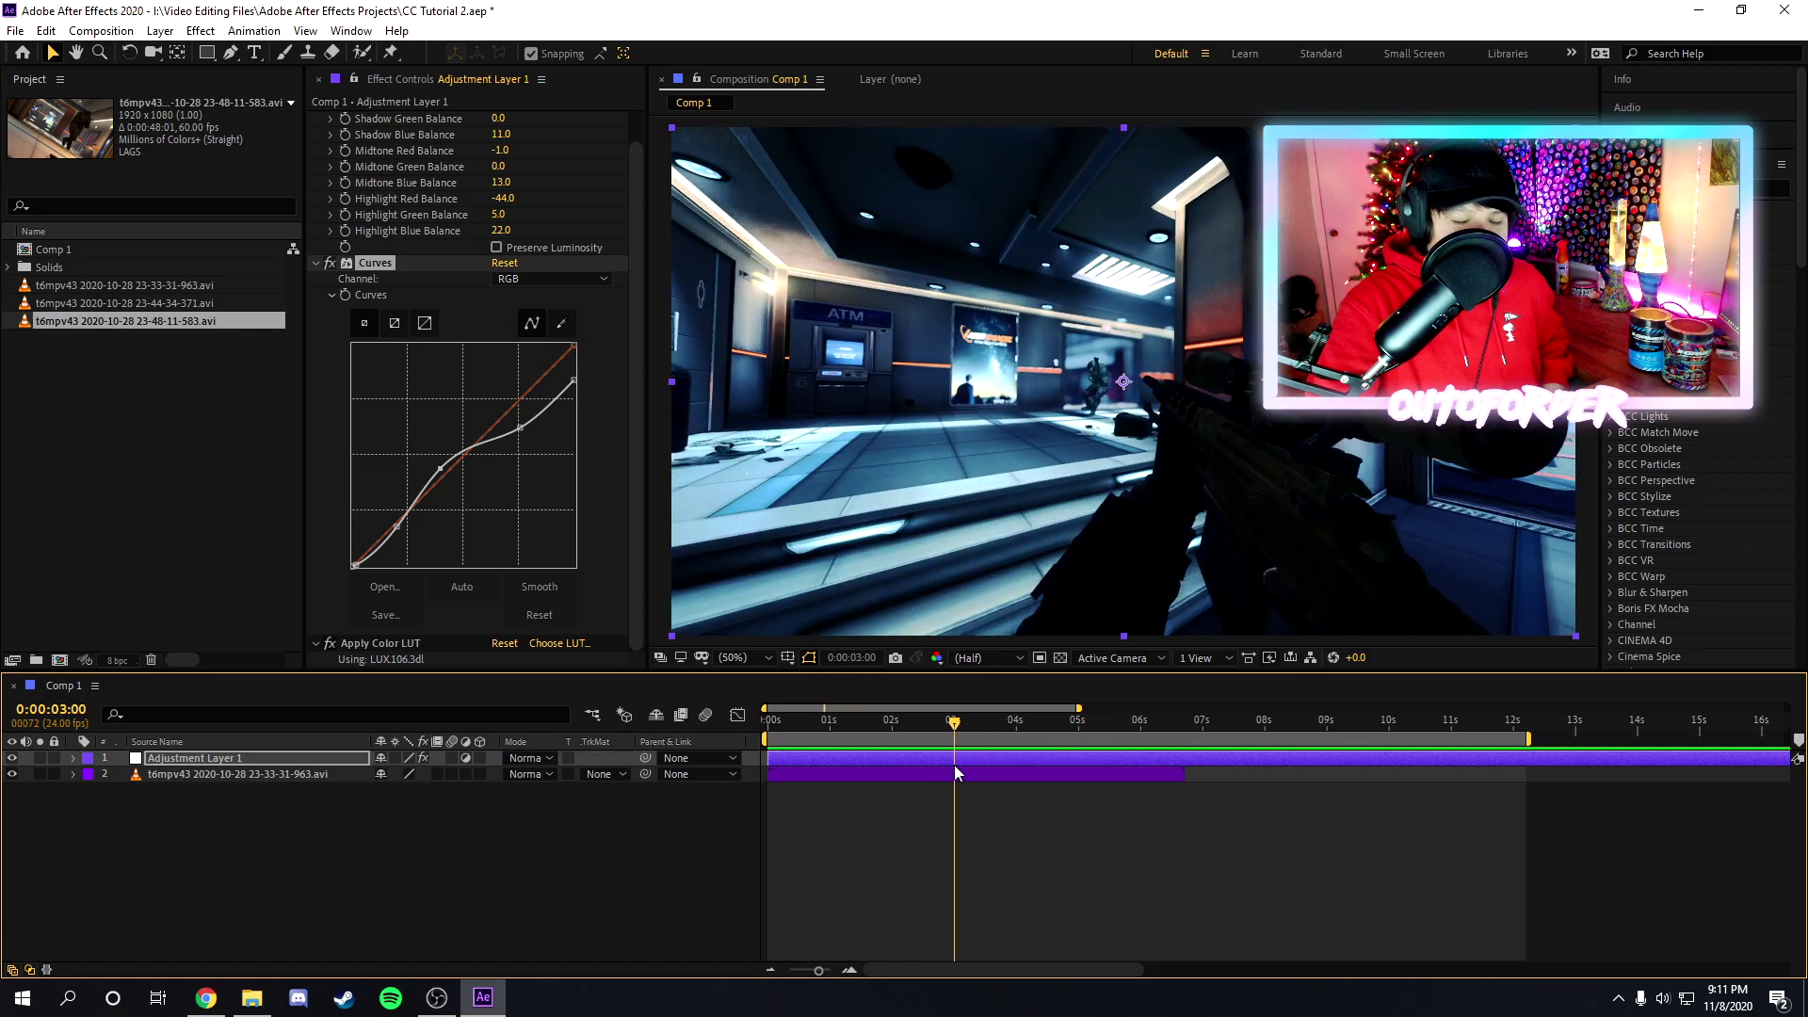